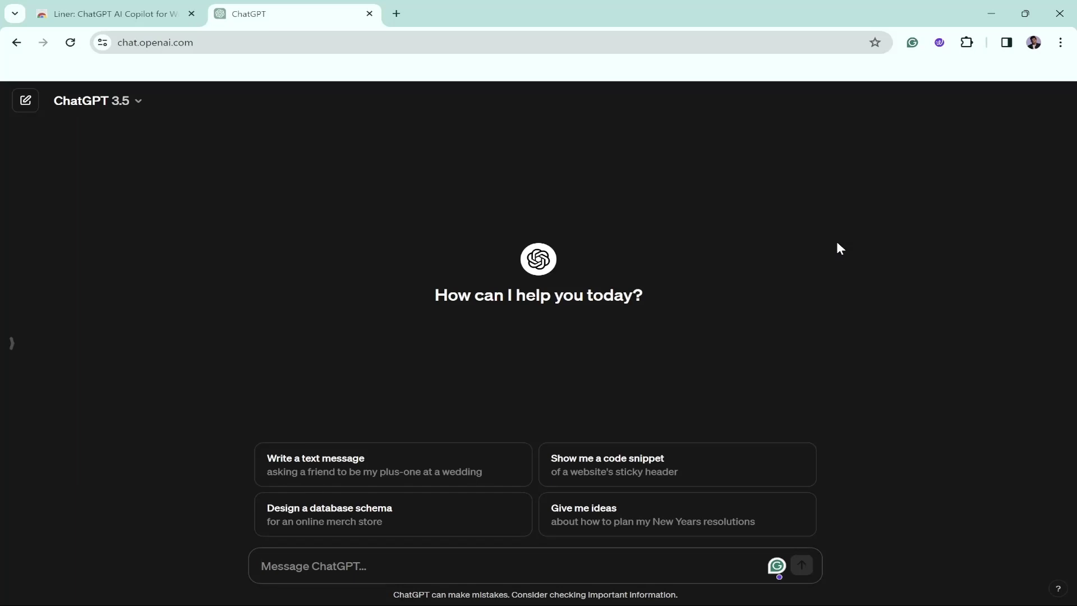
Switch to the Liner extension's Chrome Web Store tab and scroll to the top of the page
left_click(112, 13)
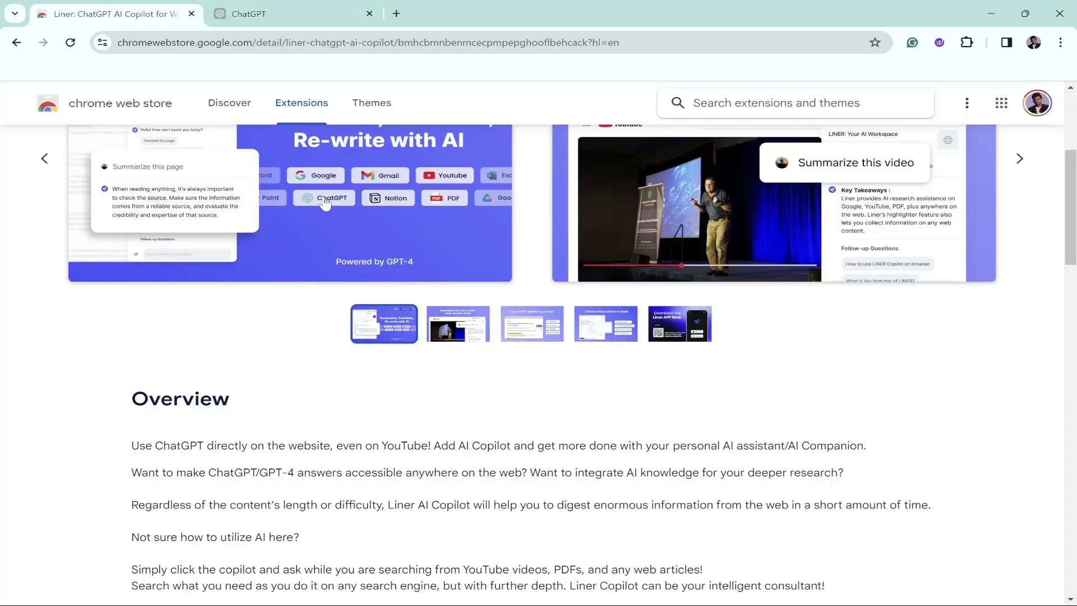
scroll(337, 269, "up", 3)
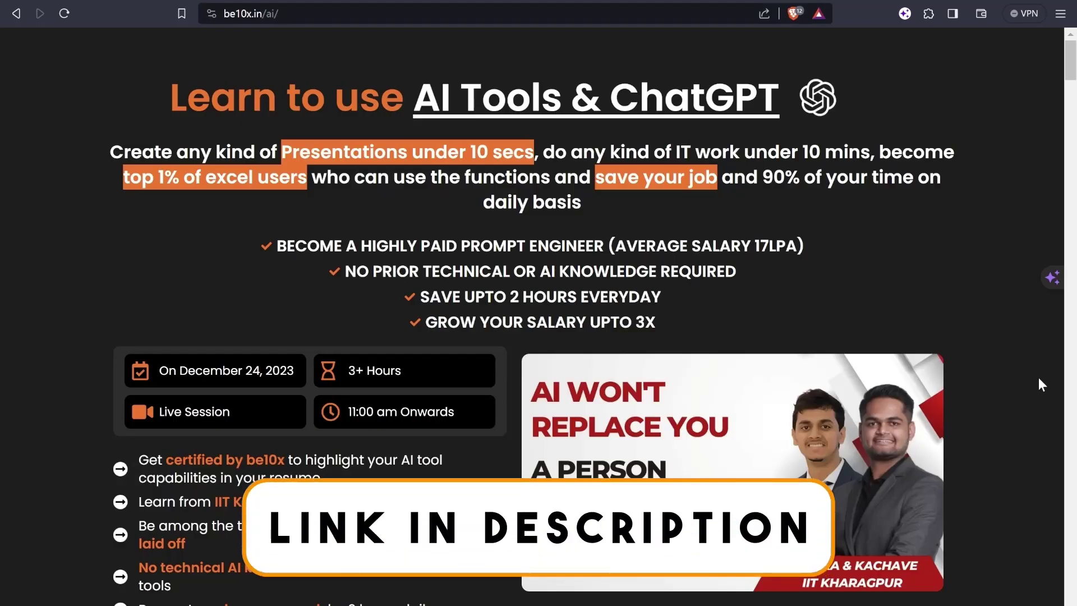
scroll(1040, 373, "down", 1)
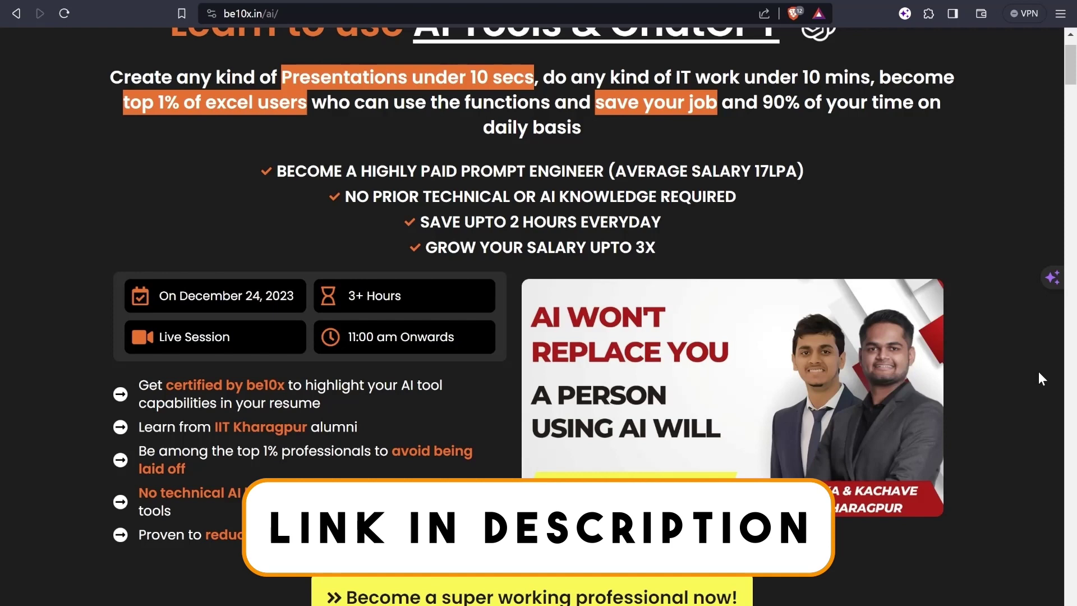
scroll(1039, 371, "down", 1)
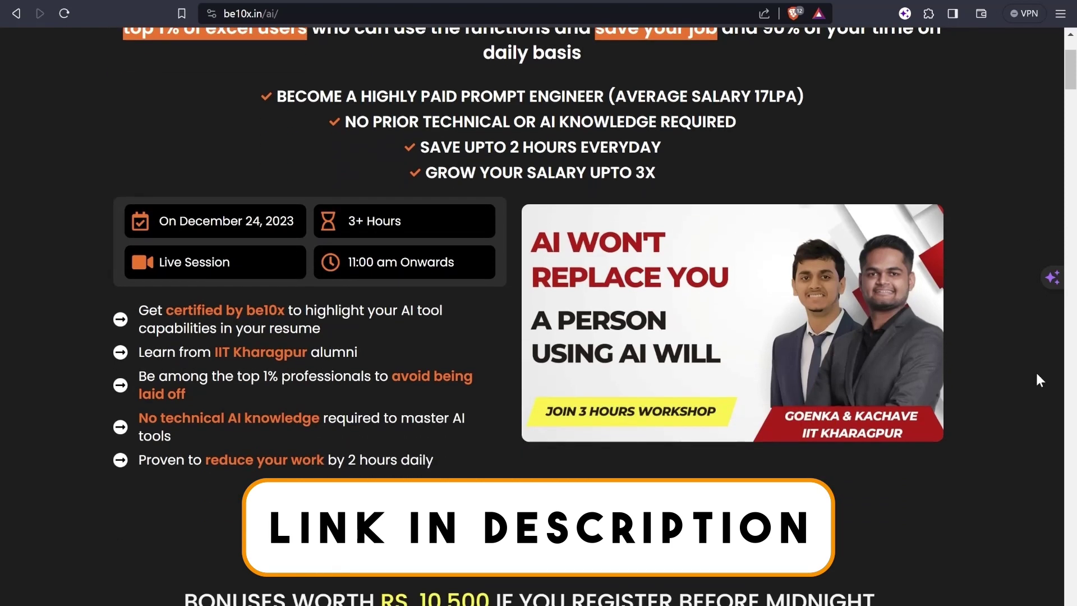
scroll(1035, 375, "down", 2)
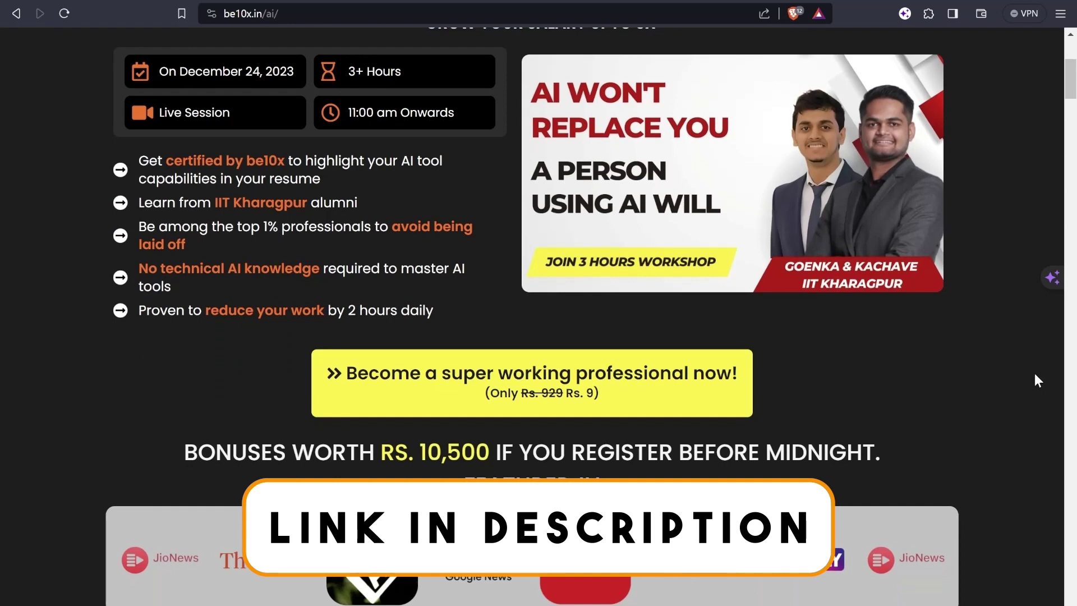
scroll(1036, 374, "up", 2)
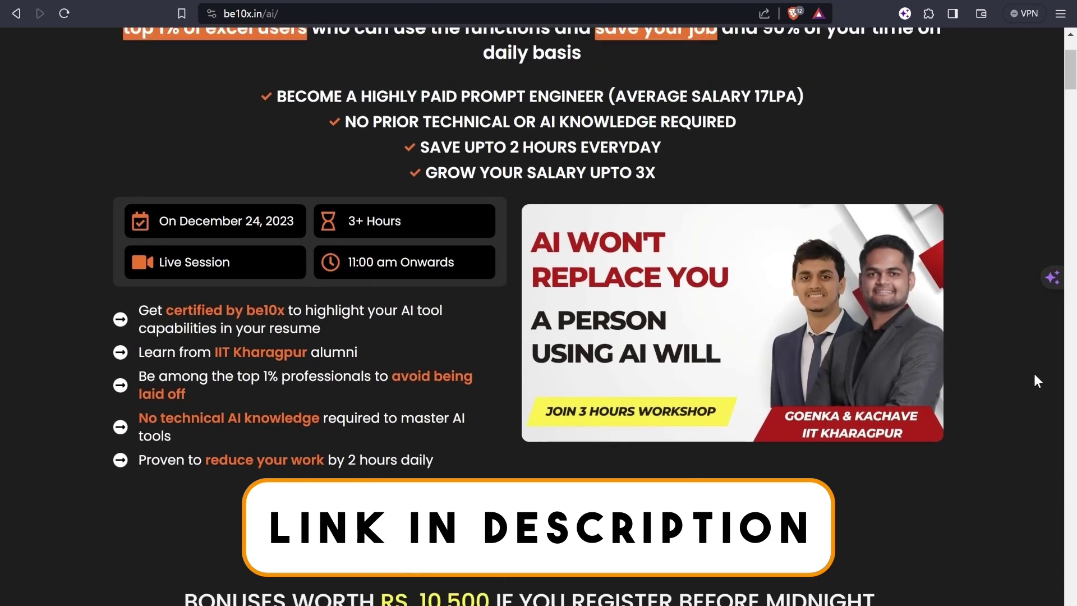
scroll(1027, 369, "up", 2)
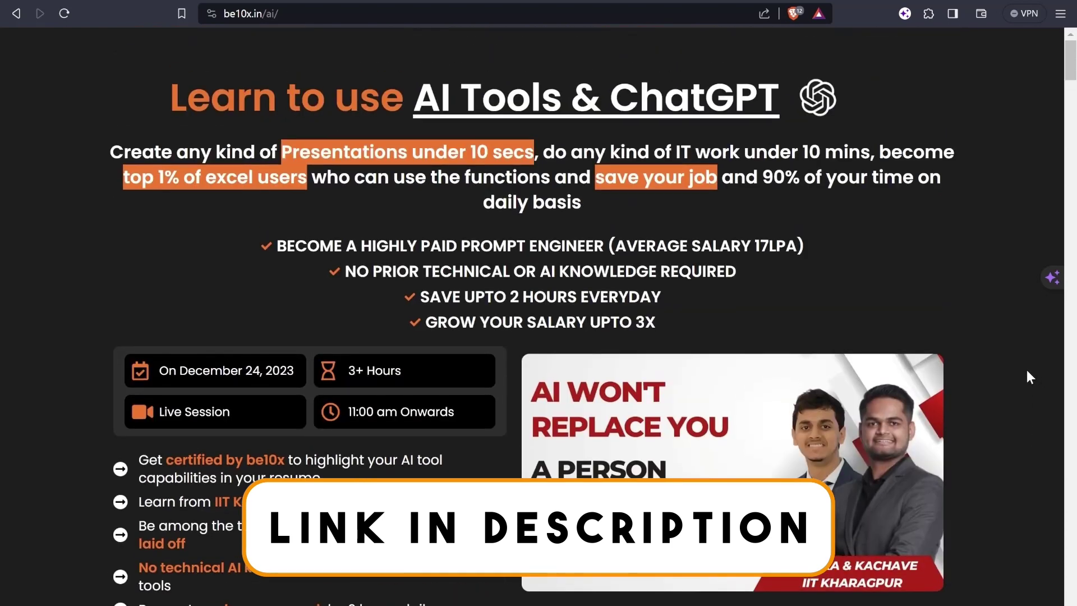
scroll(1026, 369, "down", 2)
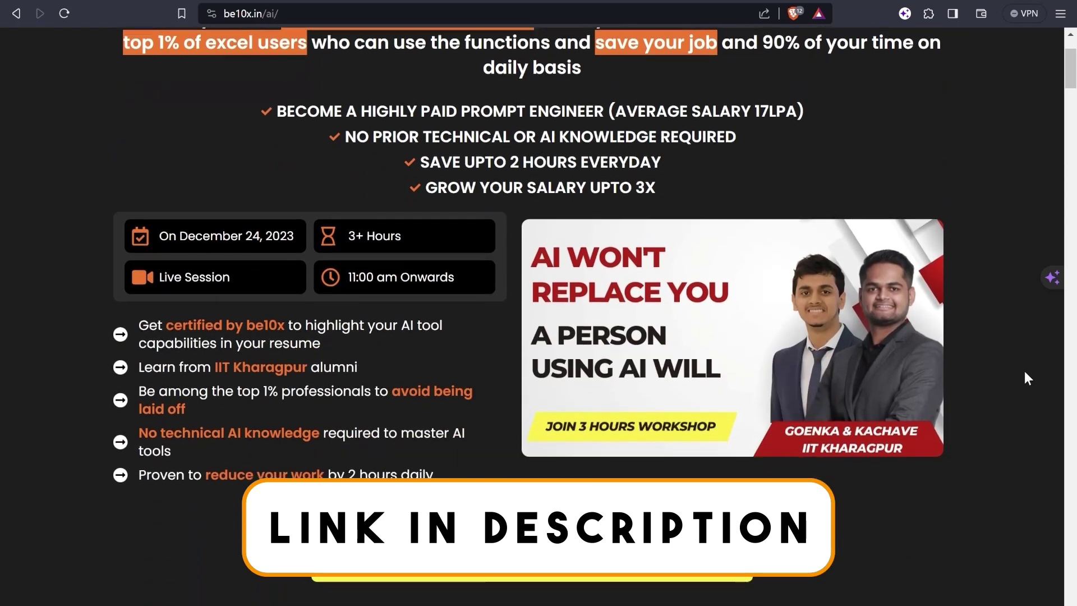
scroll(1024, 372, "up", 2)
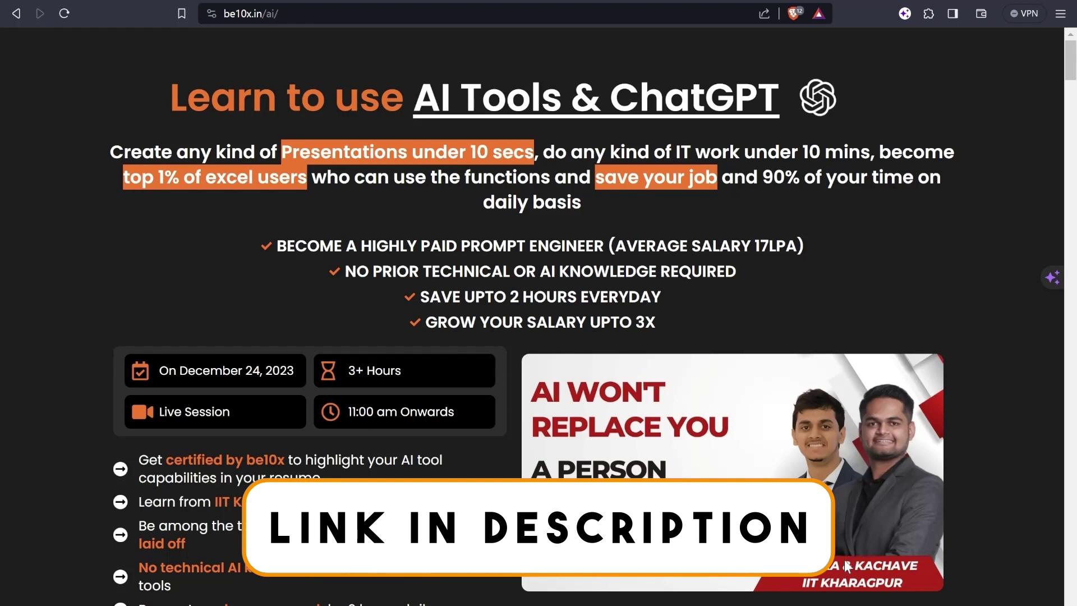
scroll(848, 567, "down", 1)
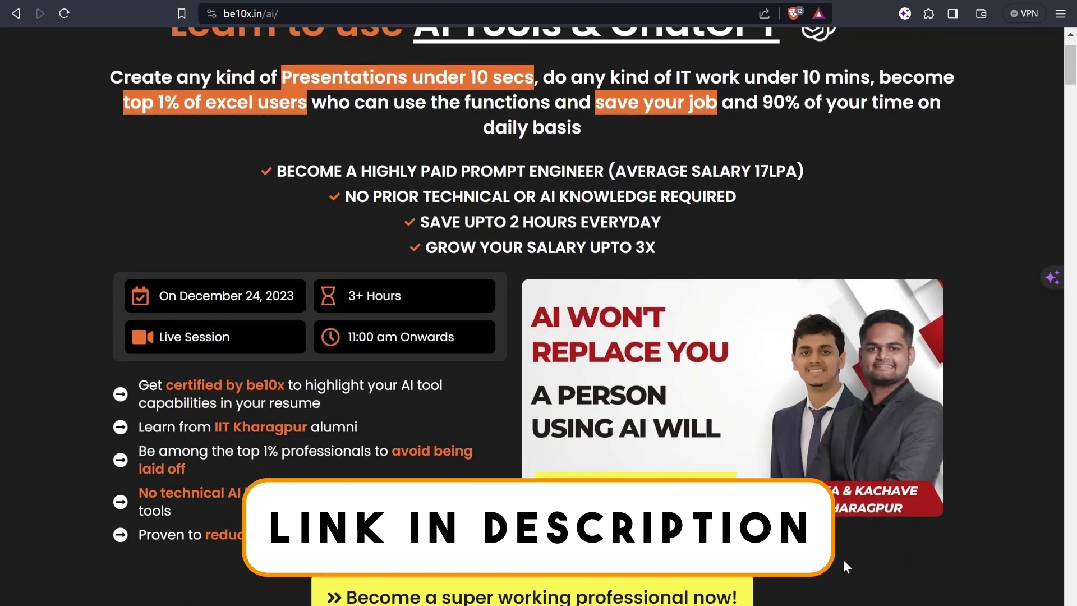
scroll(847, 566, "down", 1)
scroll(844, 566, "down", 2)
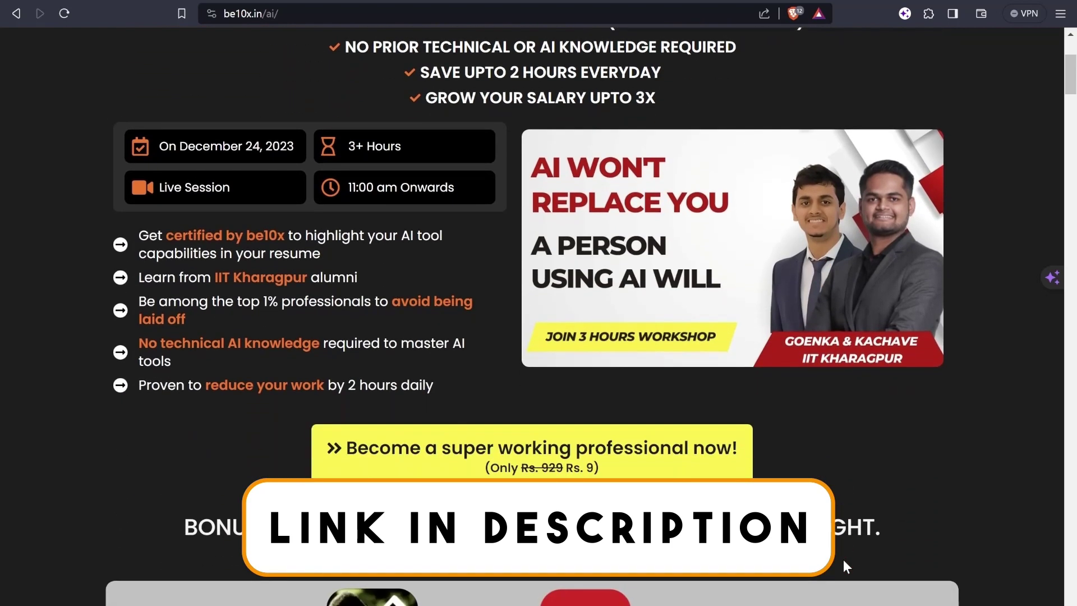
scroll(845, 566, "up", 4)
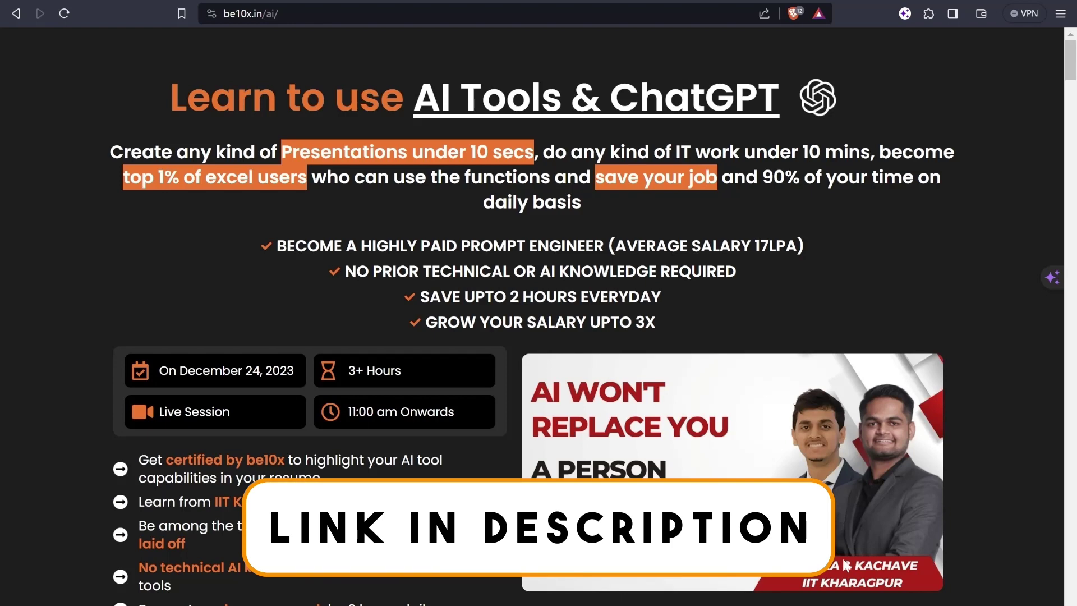
scroll(846, 566, "down", 1)
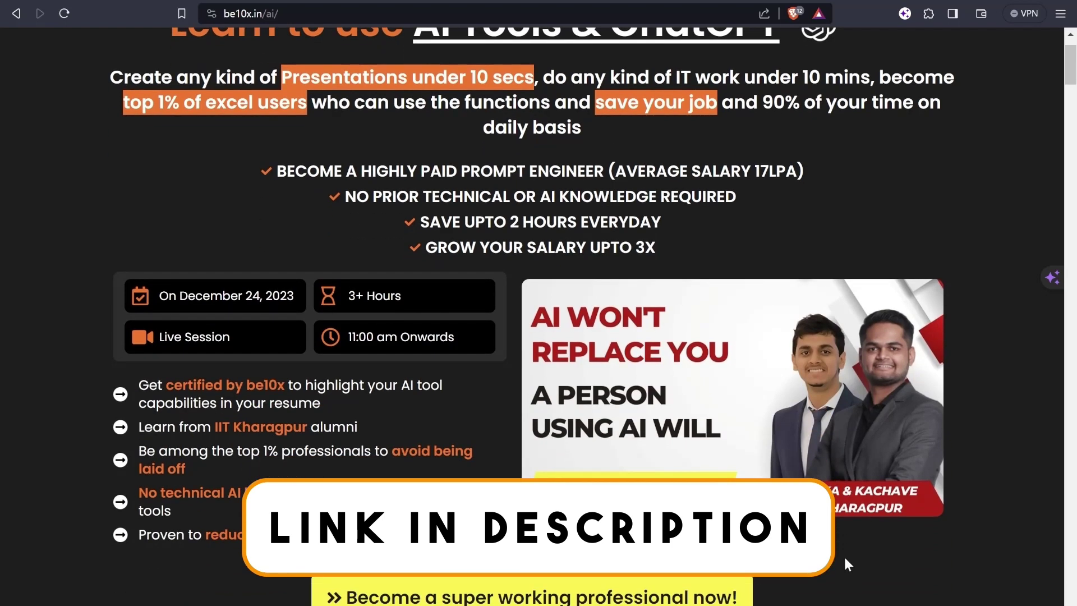
scroll(845, 559, "up", 1)
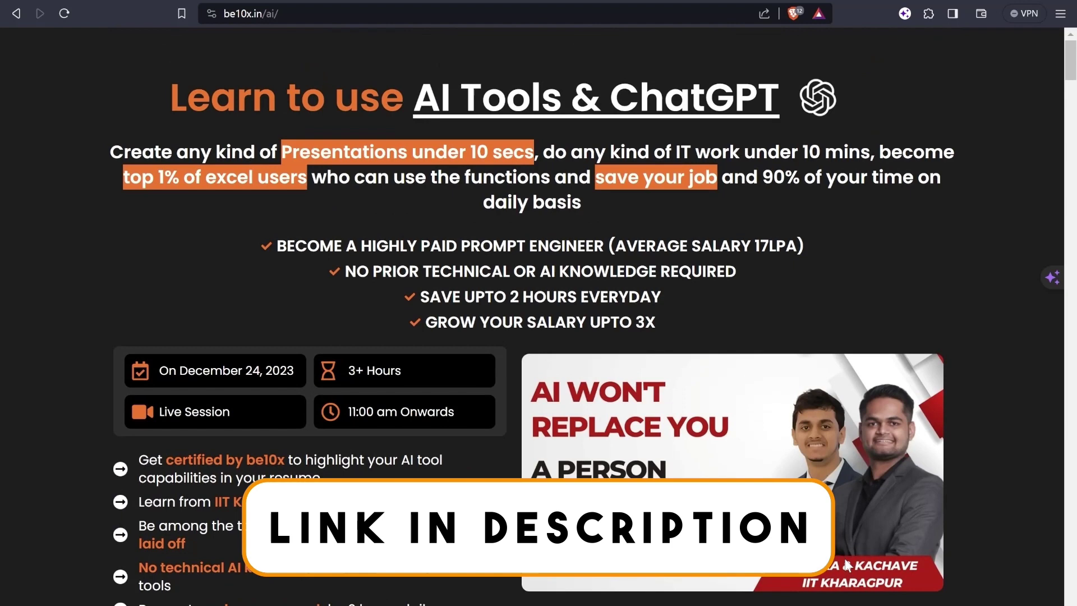
scroll(847, 567, "down", 1)
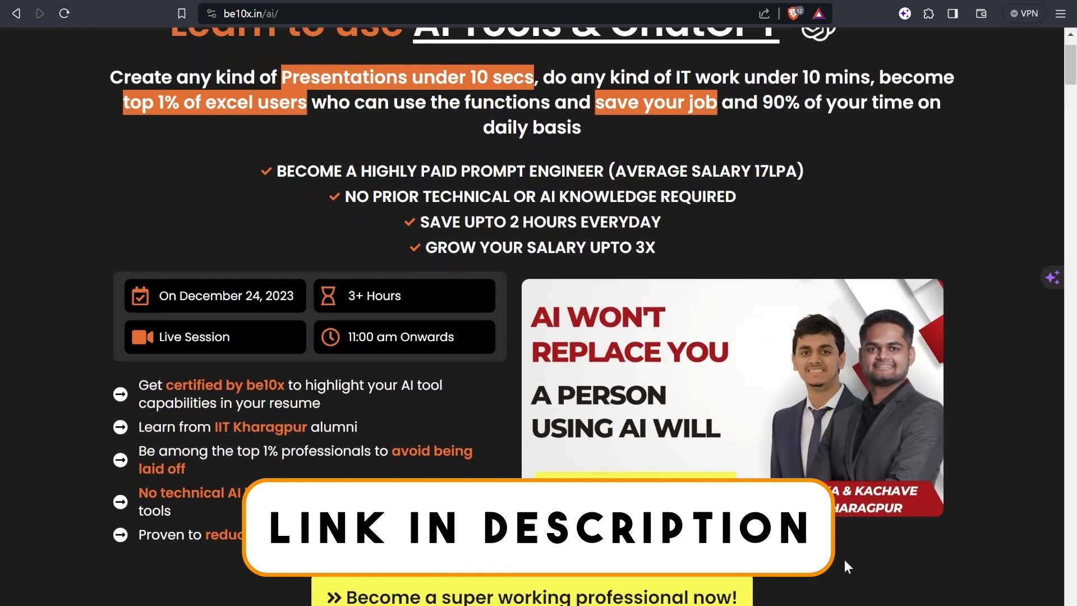
scroll(844, 560, "up", 1)
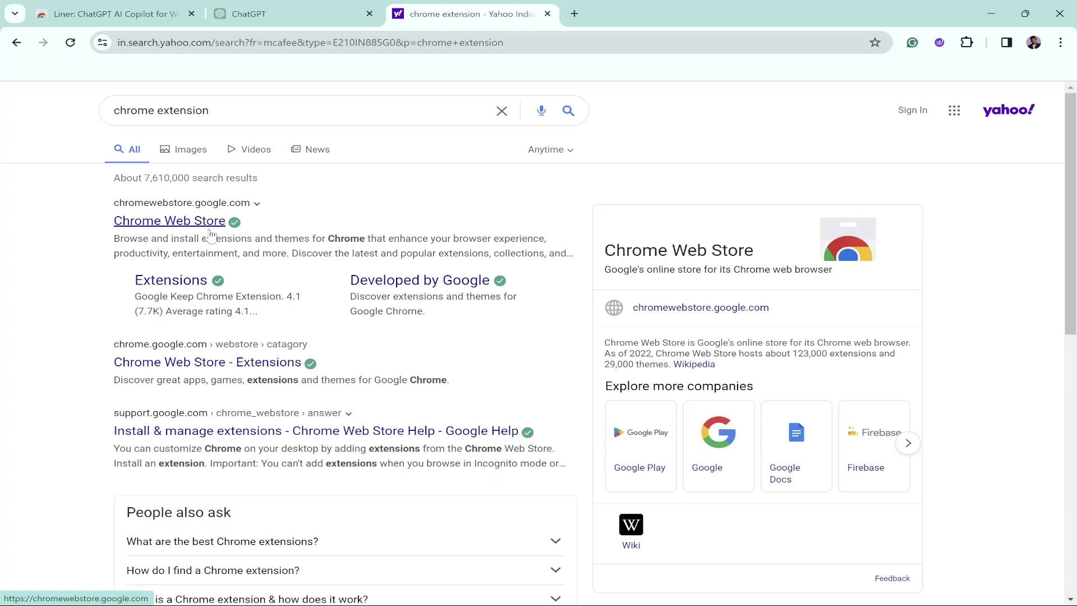
Open the Chrome Web Store from the results, close the Yahoo tab, and search the store for 'liner'
left_click(211, 232)
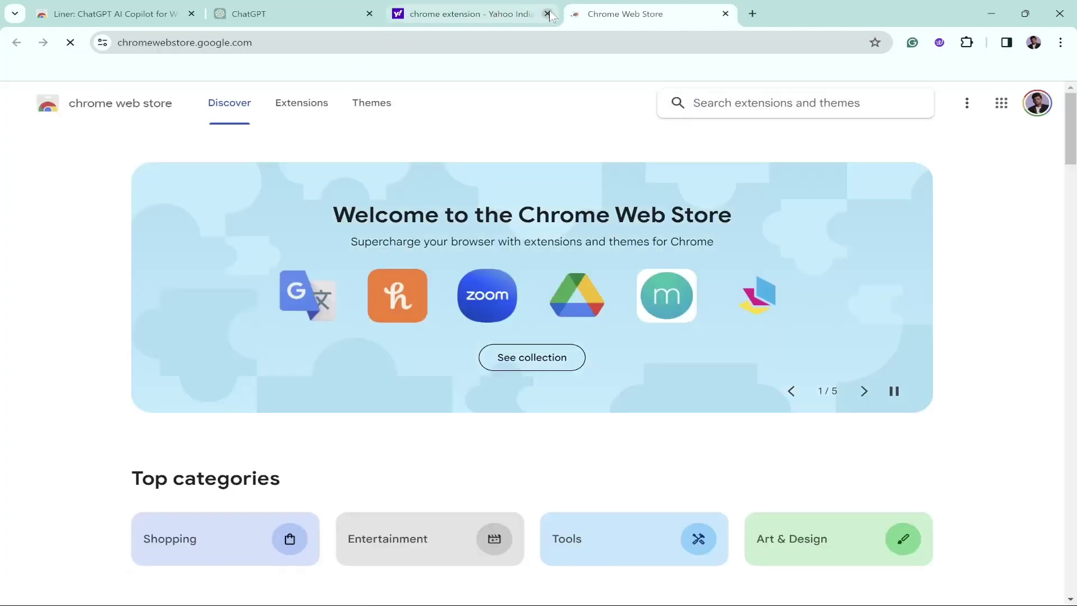
left_click(548, 13)
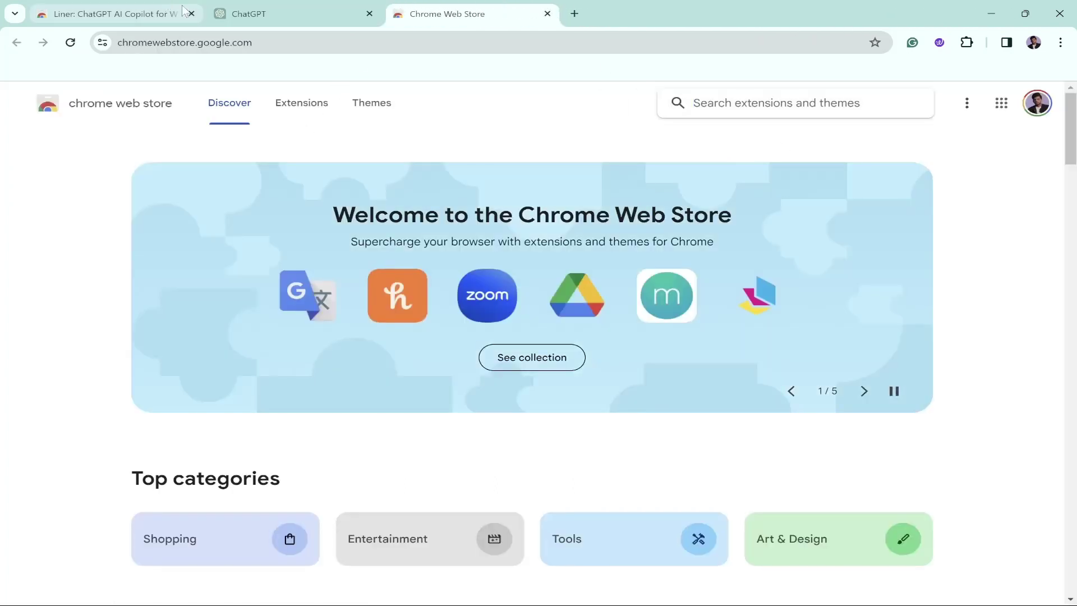
left_click(676, 98)
type("lin")
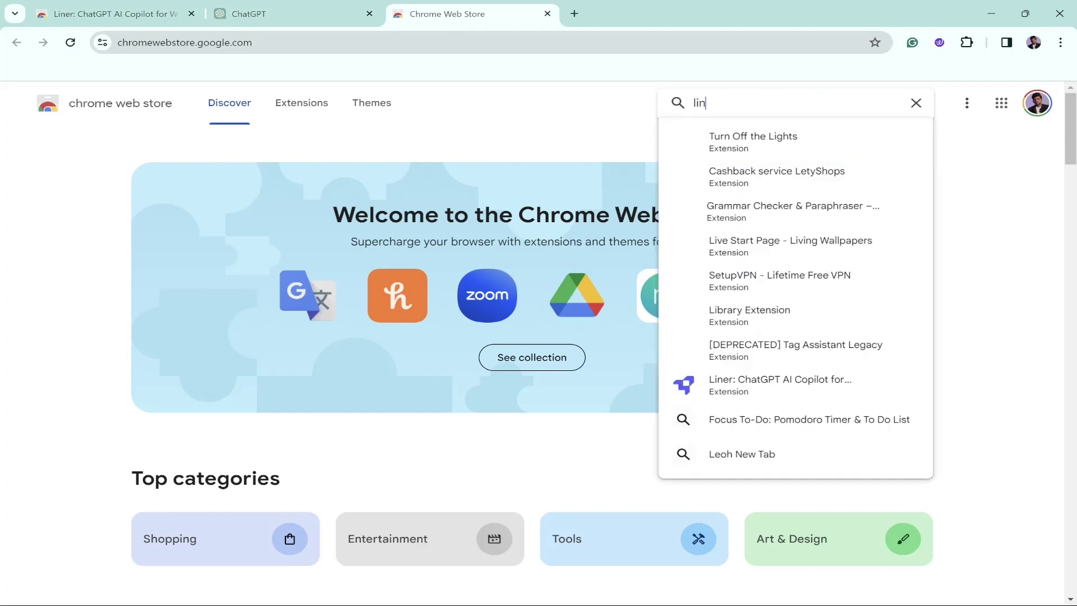
type("er")
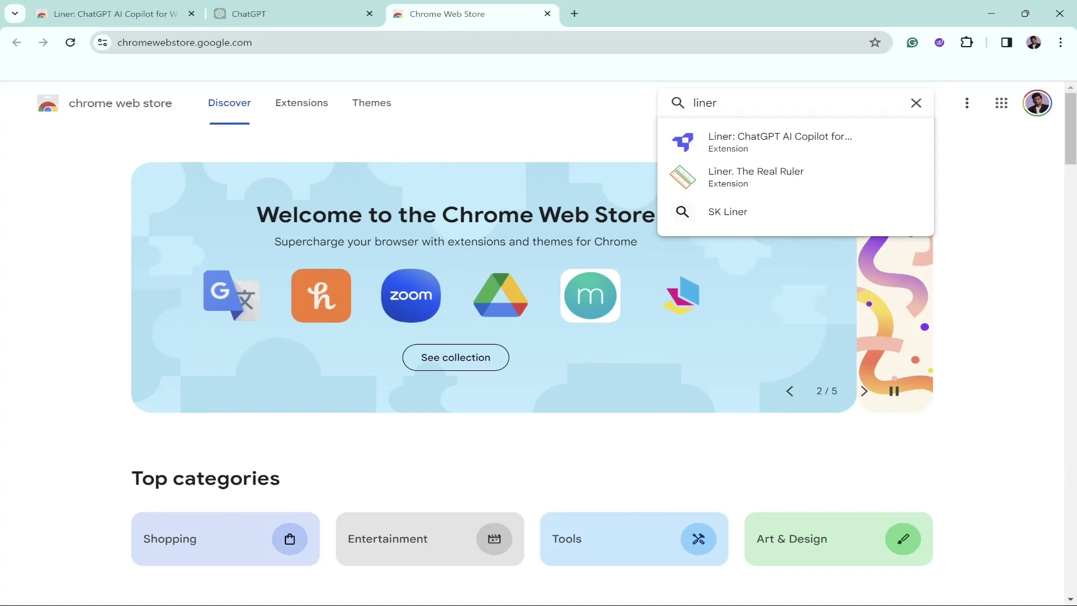
Add the Liner: ChatGPT AI Copilot extension to Chrome and dismiss the added notice
left_click(766, 143)
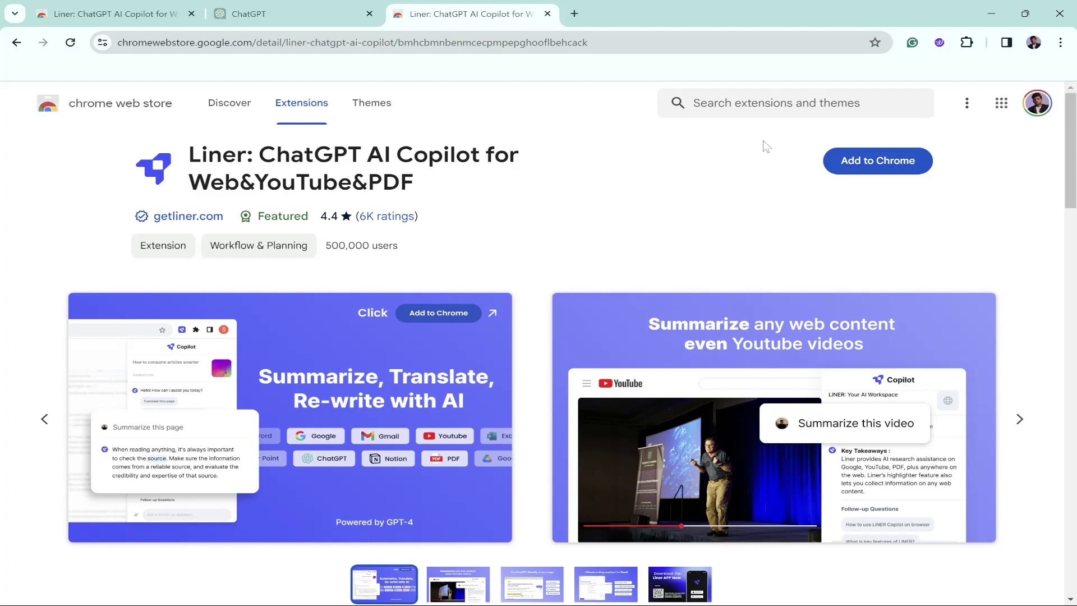
left_click(842, 169)
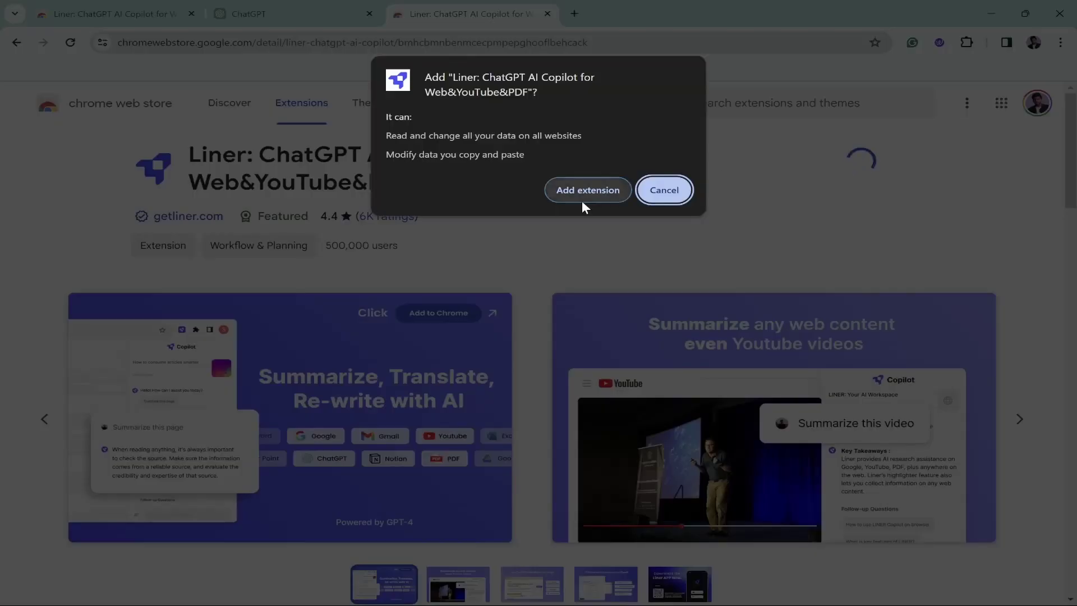
left_click(582, 197)
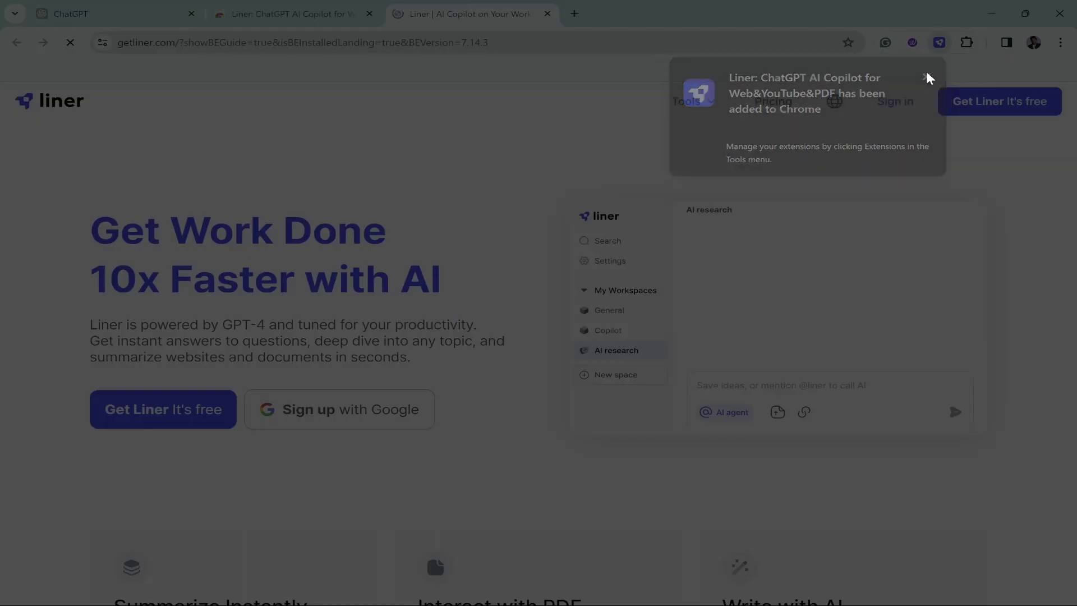
left_click(926, 77)
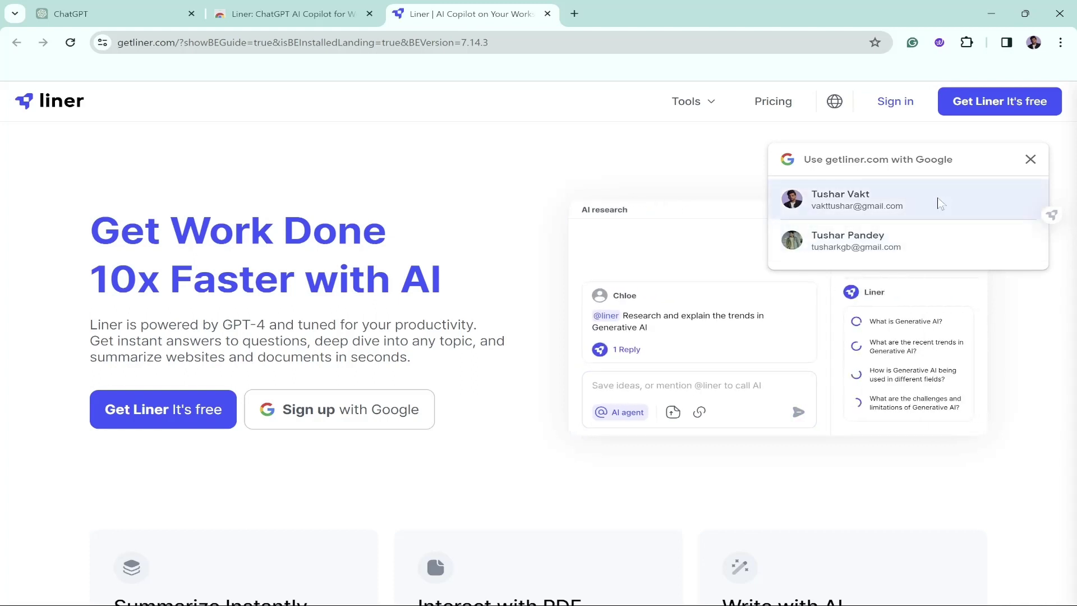
Sign in to Liner with a Google account
left_click(939, 203)
left_click(935, 235)
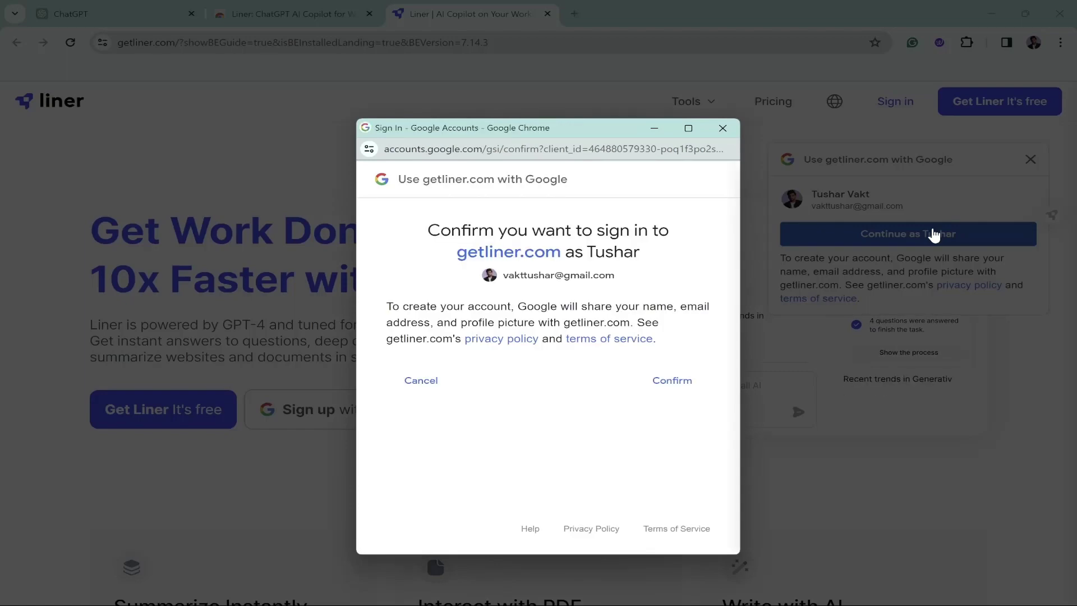
left_click(673, 381)
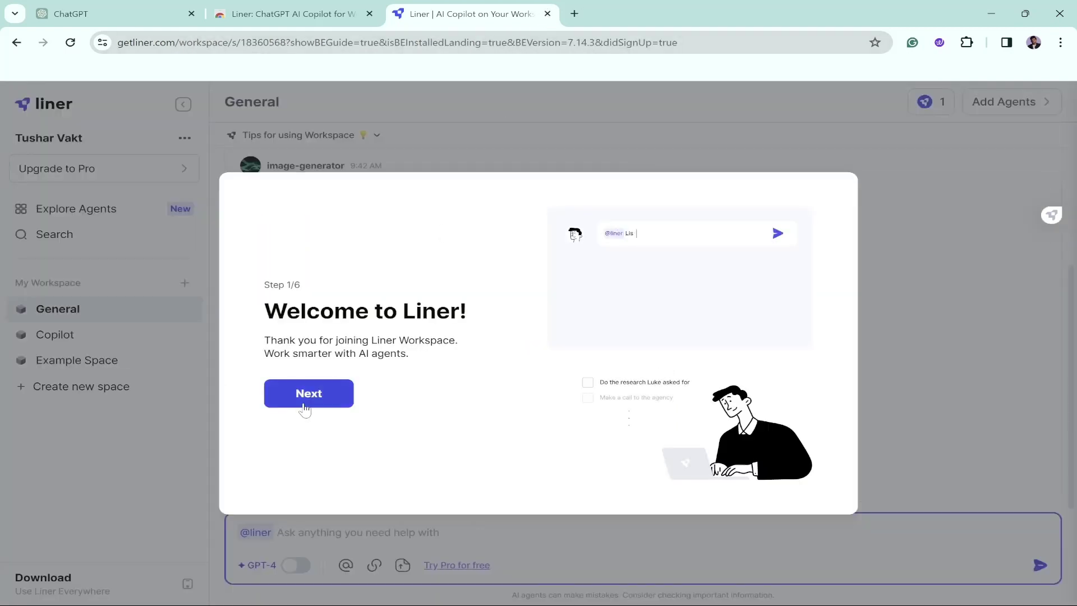
Fill in the onboarding profile with age 23 and job College Student
left_click(305, 402)
type("23")
left_click(306, 400)
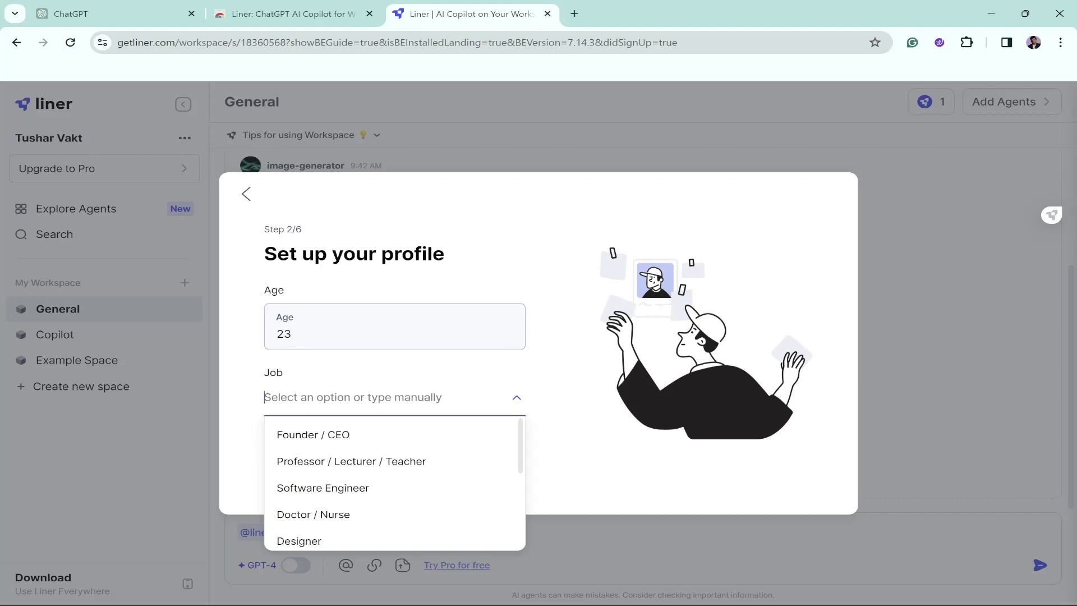
scroll(342, 488, "down", 5)
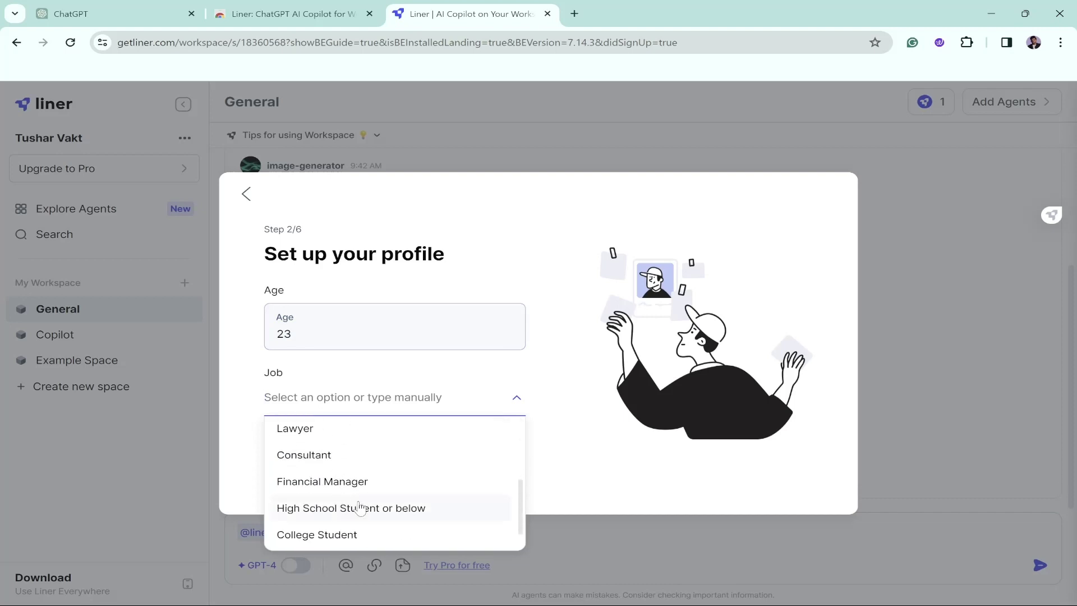
left_click(318, 509)
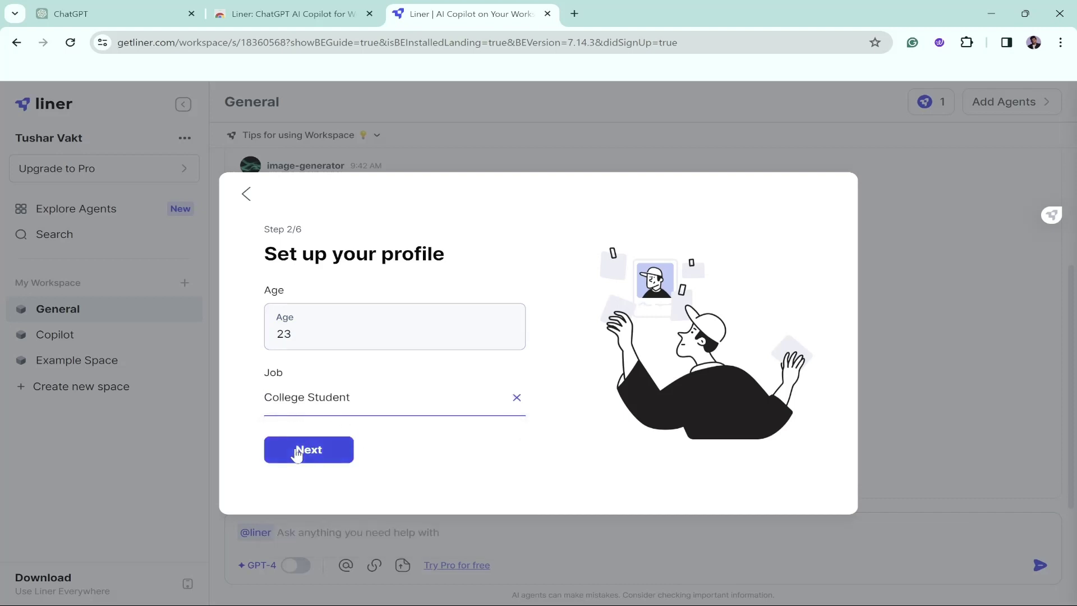
left_click(297, 452)
Answer Chrome Web Store as the referral source, finish the remaining steps, and skip the 14-day trial
left_click(331, 419)
left_click(307, 399)
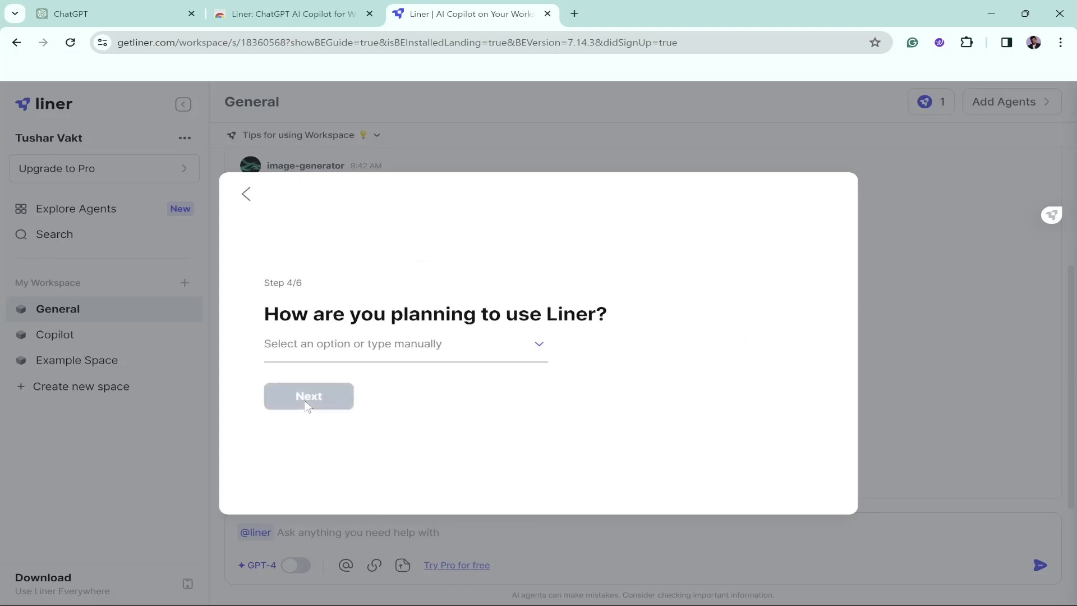
left_click(323, 403)
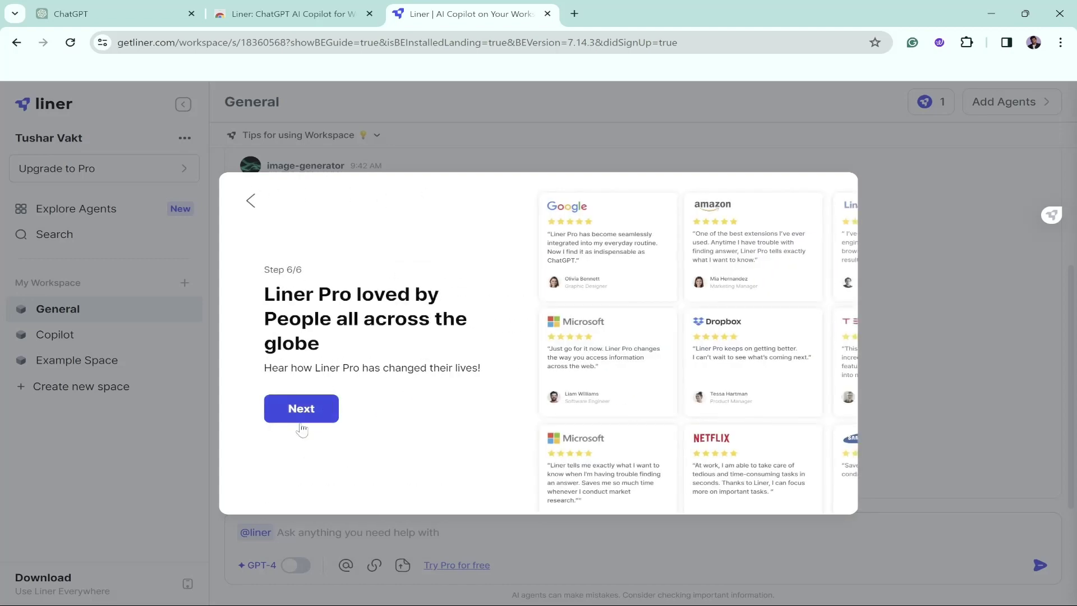
left_click(314, 409)
left_click(807, 141)
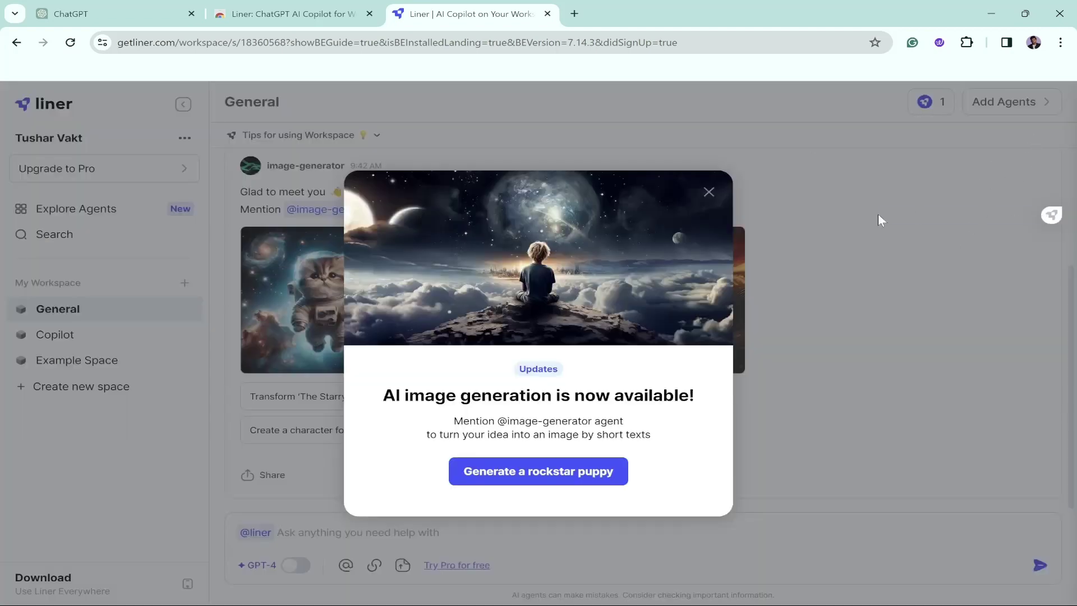
Dismiss the image-generation notice and view the first and YouTube summary screenshots enlarged on the store page
left_click(706, 187)
left_click(339, 21)
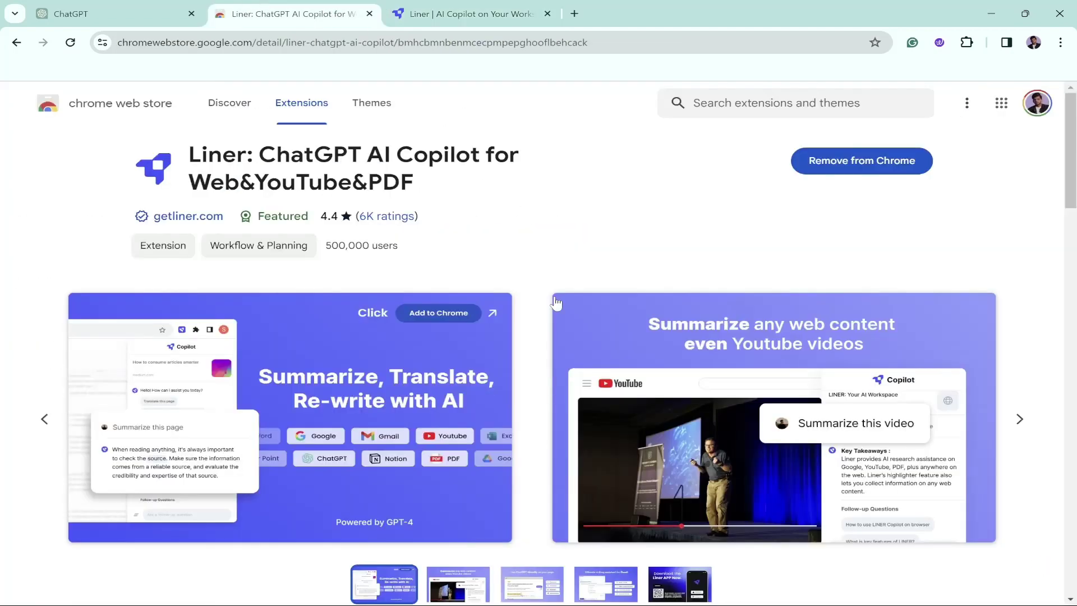
scroll(555, 303, "down", 3)
left_click(327, 294)
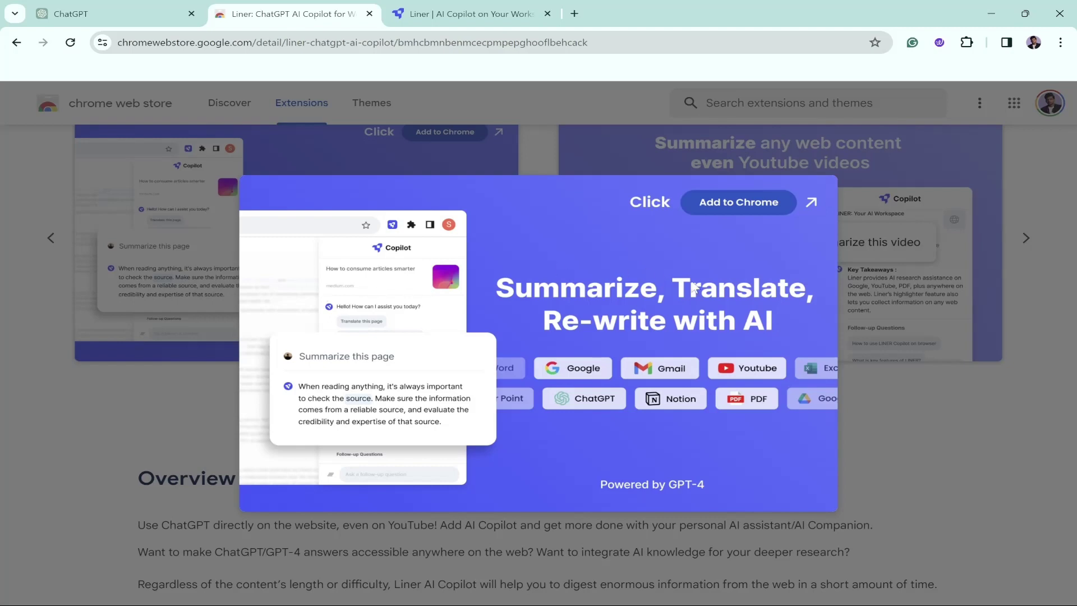
left_click(600, 324)
left_click(452, 399)
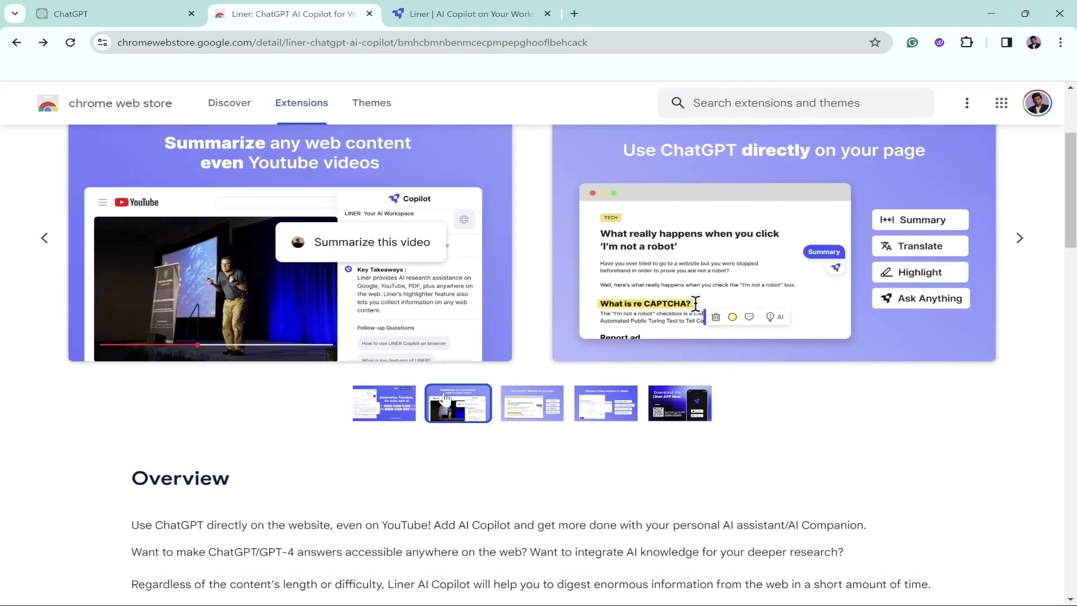
left_click(211, 204)
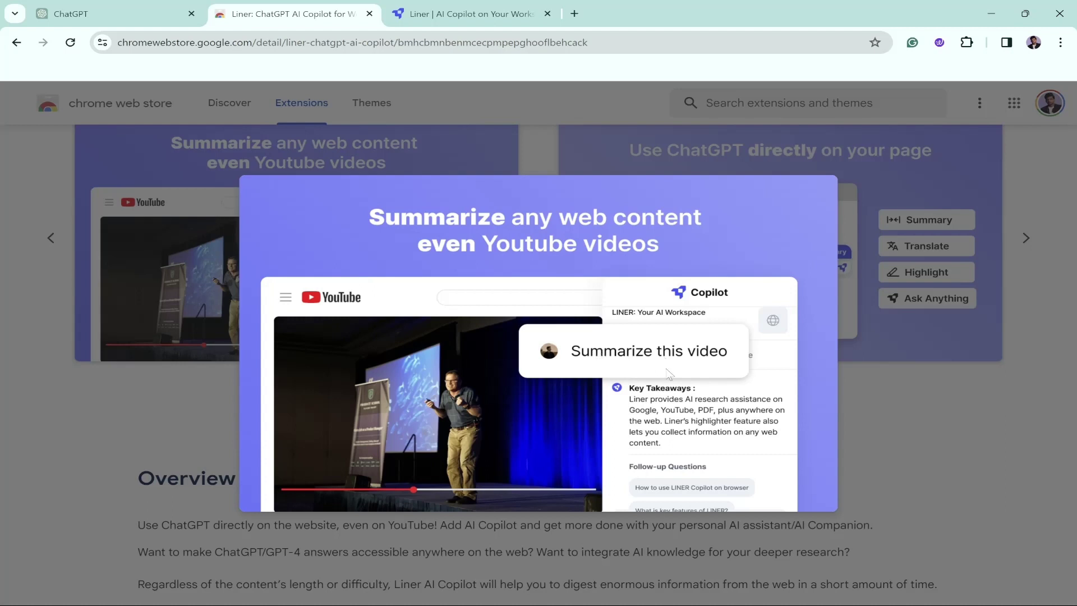
left_click(673, 424)
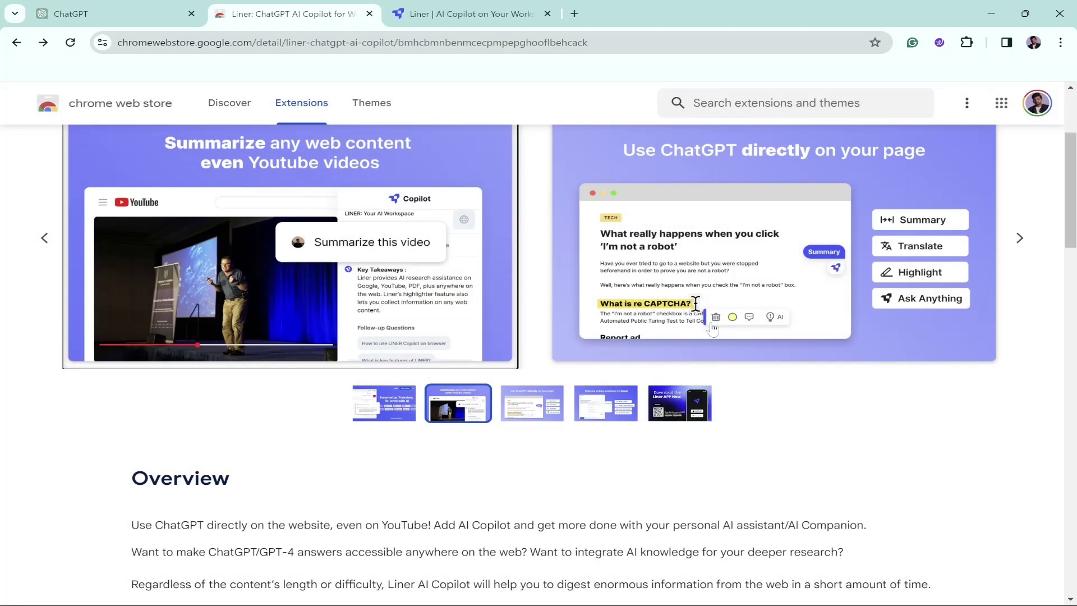
View the 'Use ChatGPT directly on your page' and Gmail assistant screenshots, then the Download the Liner APP slide
left_click(738, 275)
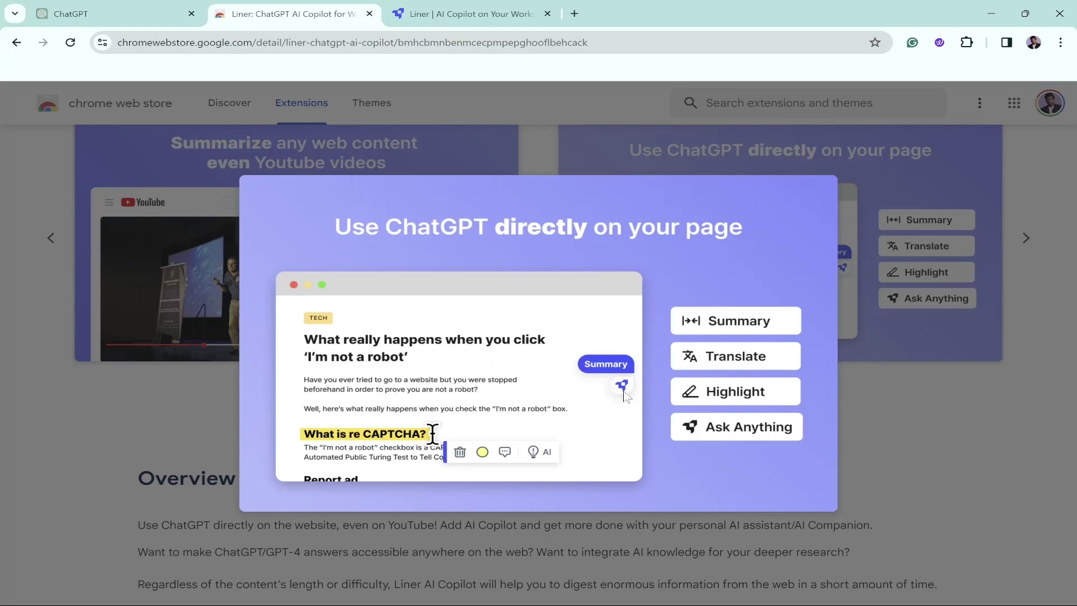
left_click(734, 366)
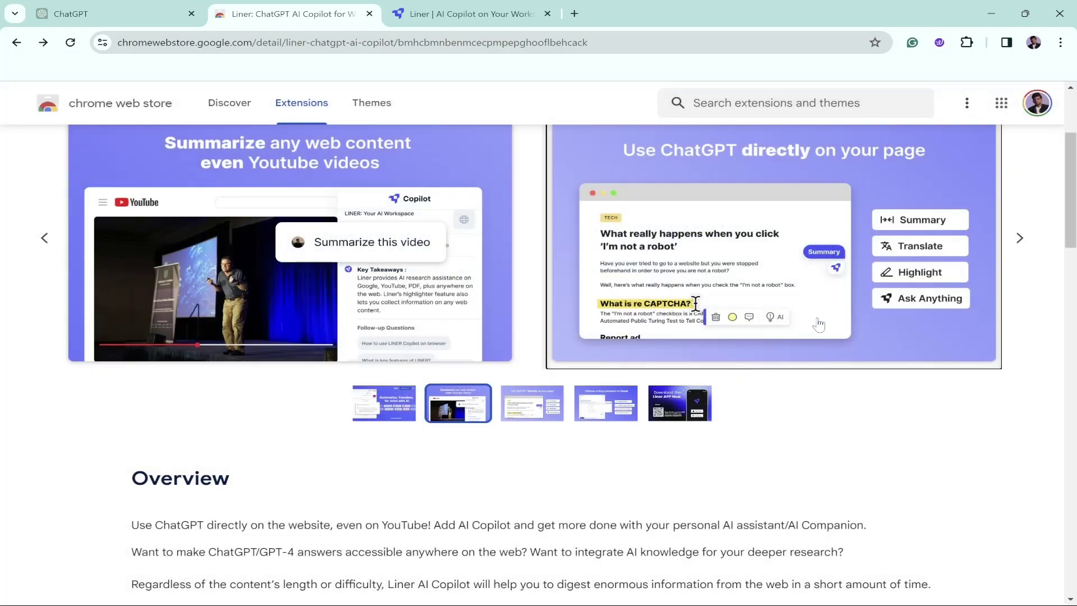
left_click(517, 414)
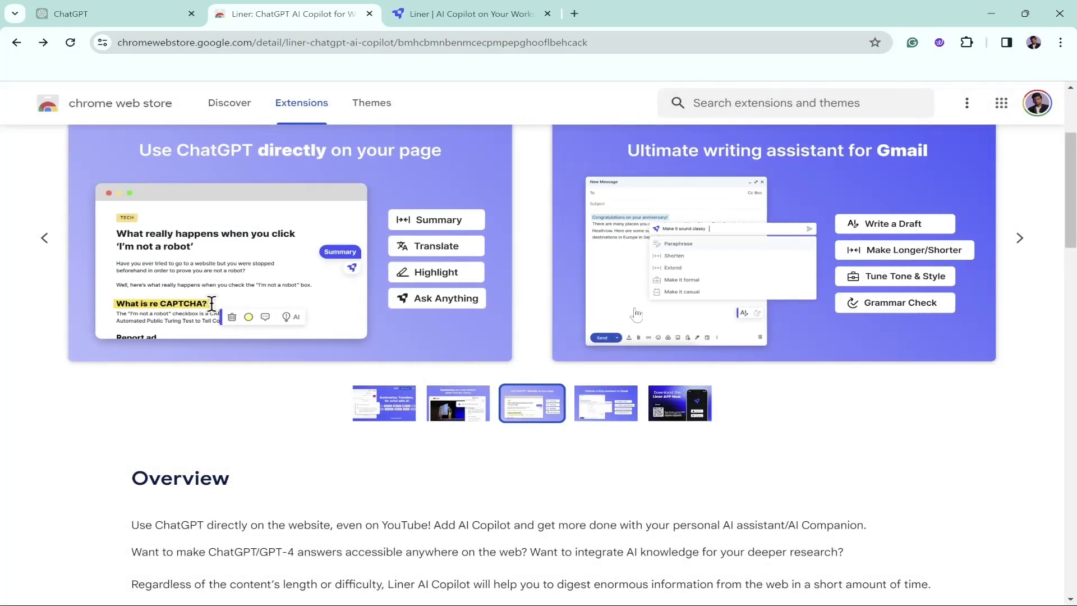
left_click(636, 312)
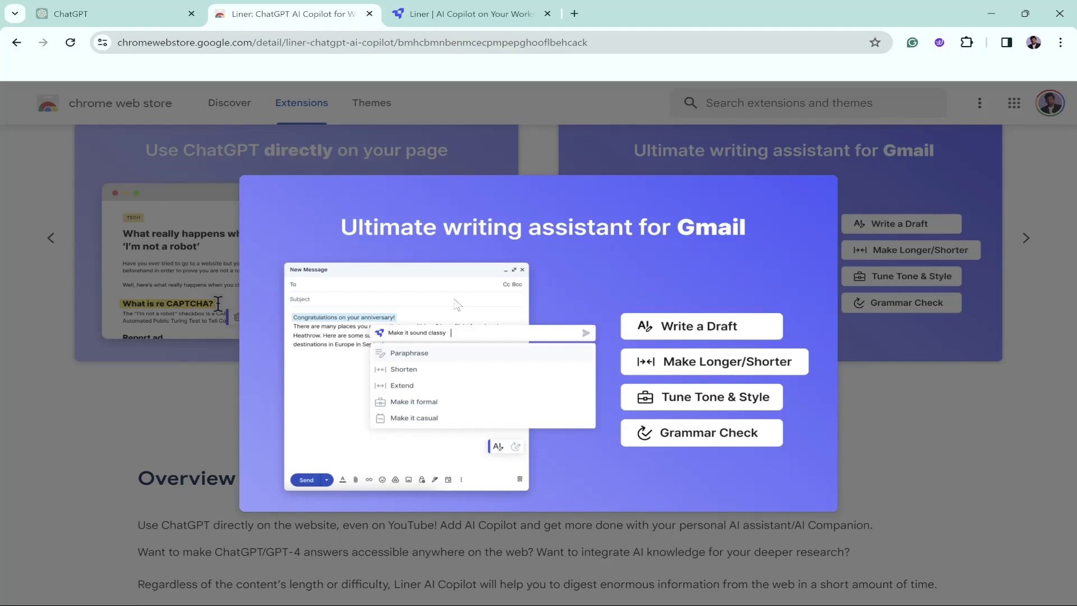
left_click(457, 304)
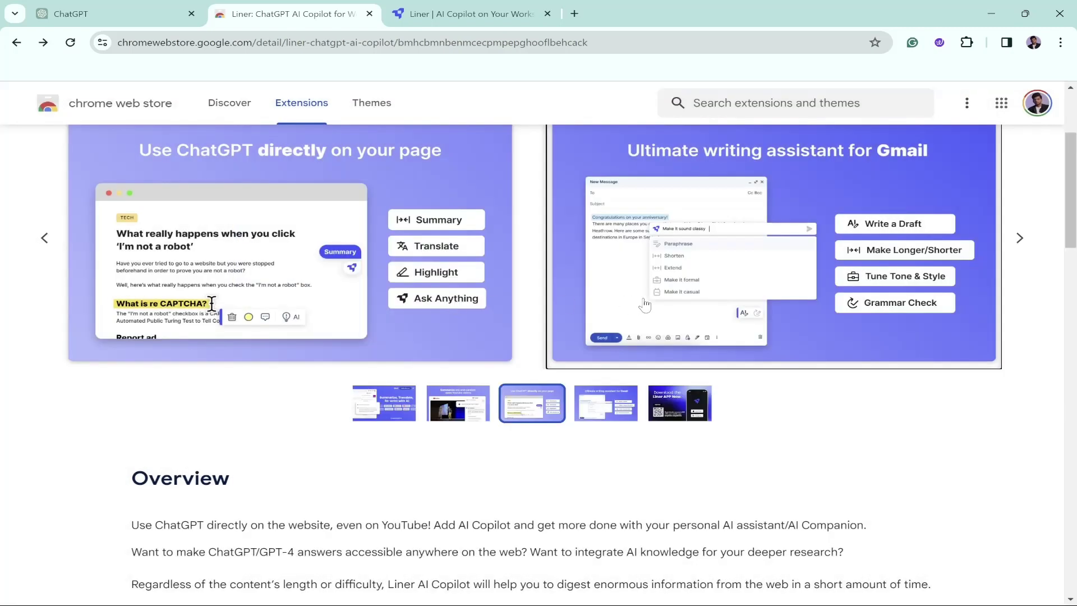
left_click(626, 397)
scroll(627, 336, "up", 1)
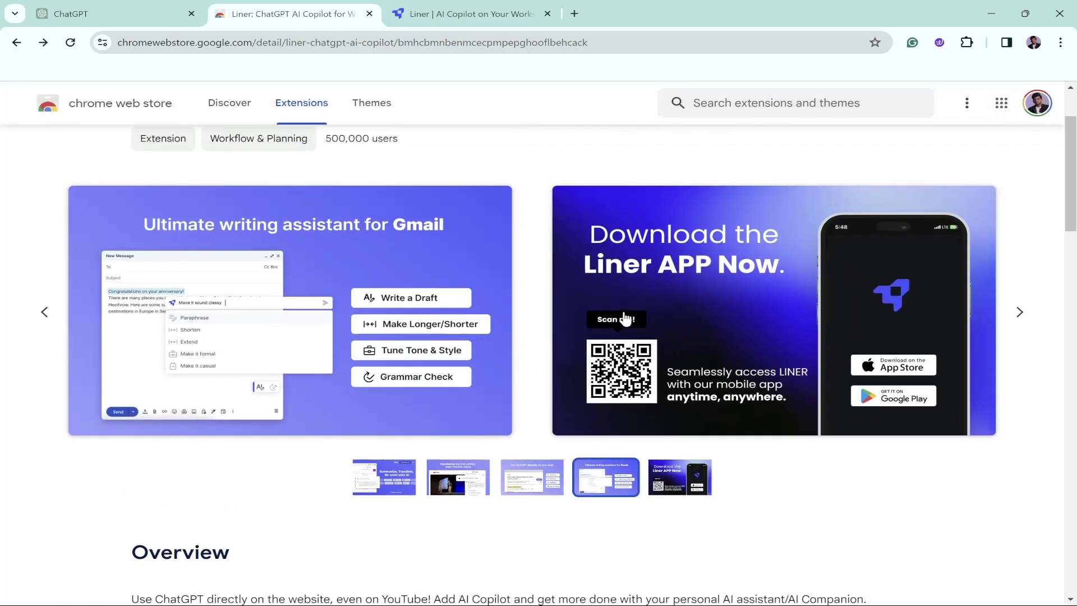
left_click(681, 487)
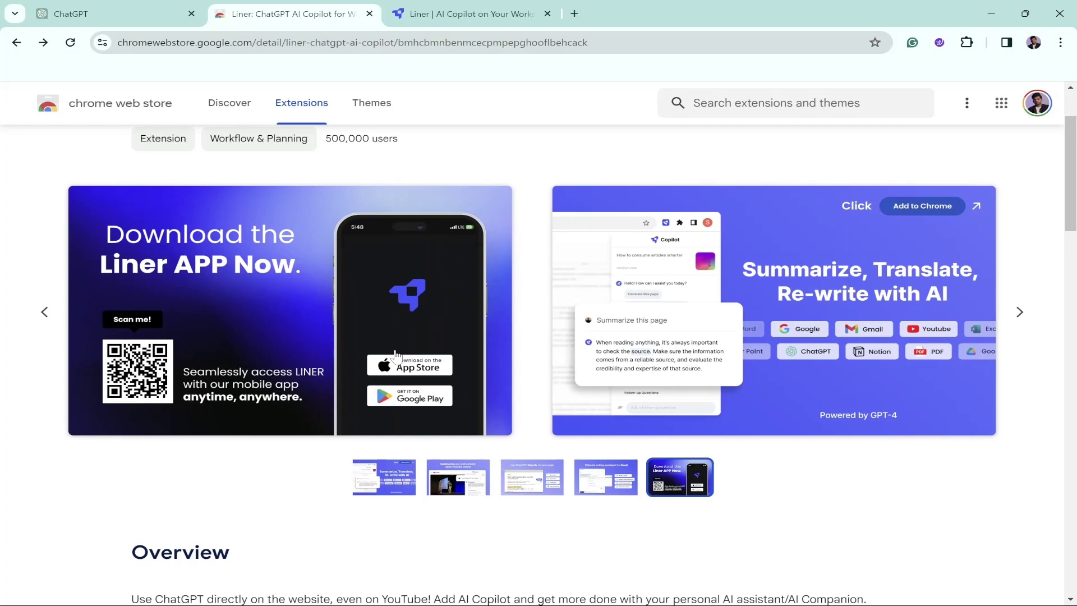
scroll(395, 355, "up", 2)
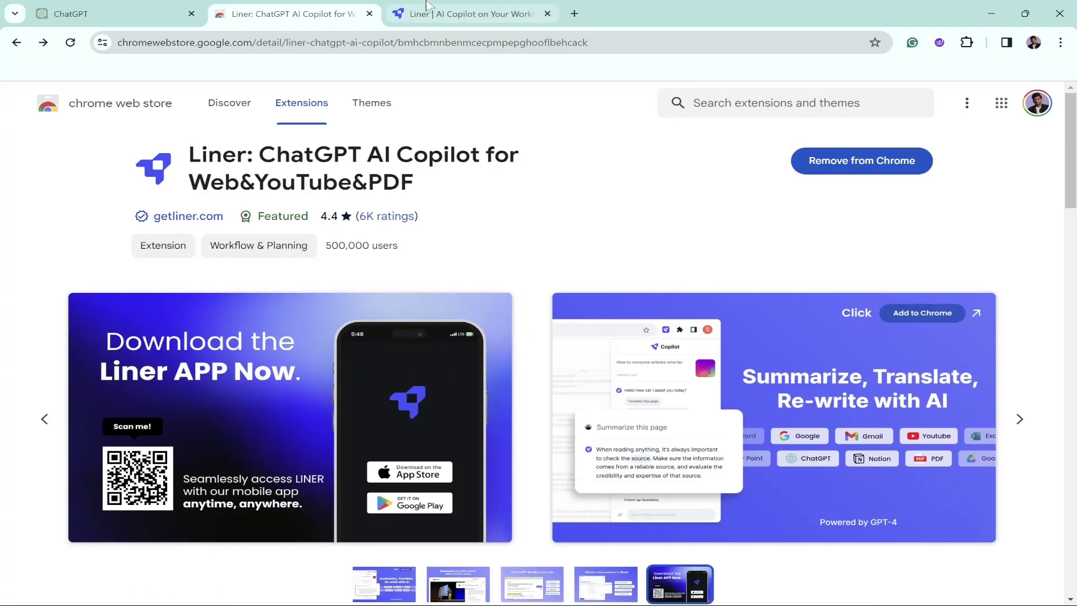
Reload the ChatGPT tab and dismiss Liner's pin-to-browser reminder
left_click(125, 7)
left_click(72, 43)
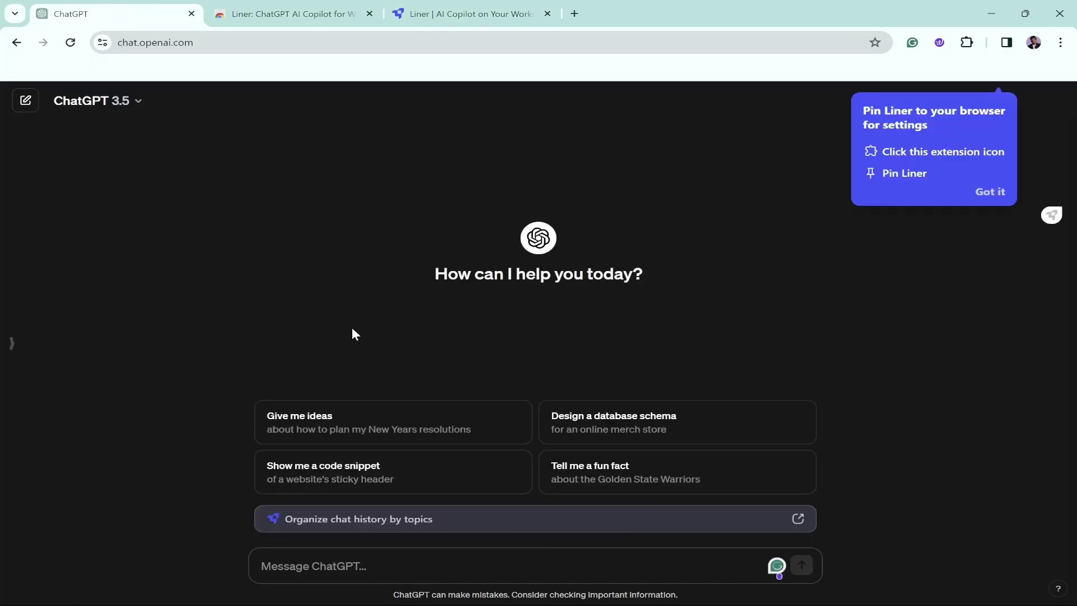
left_click(982, 193)
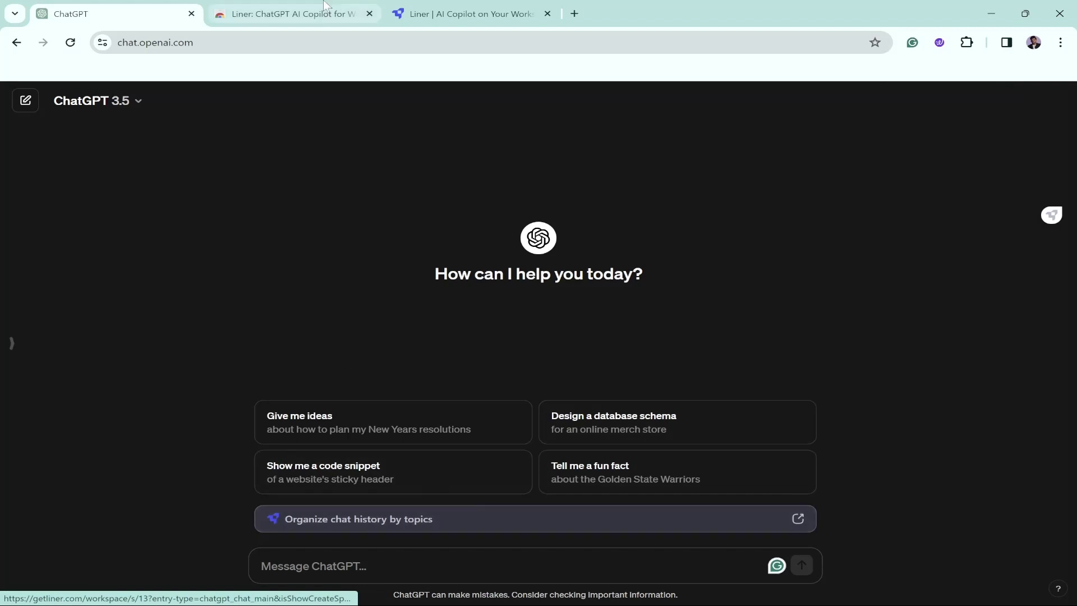
Search Google for 'how to play piano as a beginner' in a new tab
left_click(574, 14)
type("google.com")
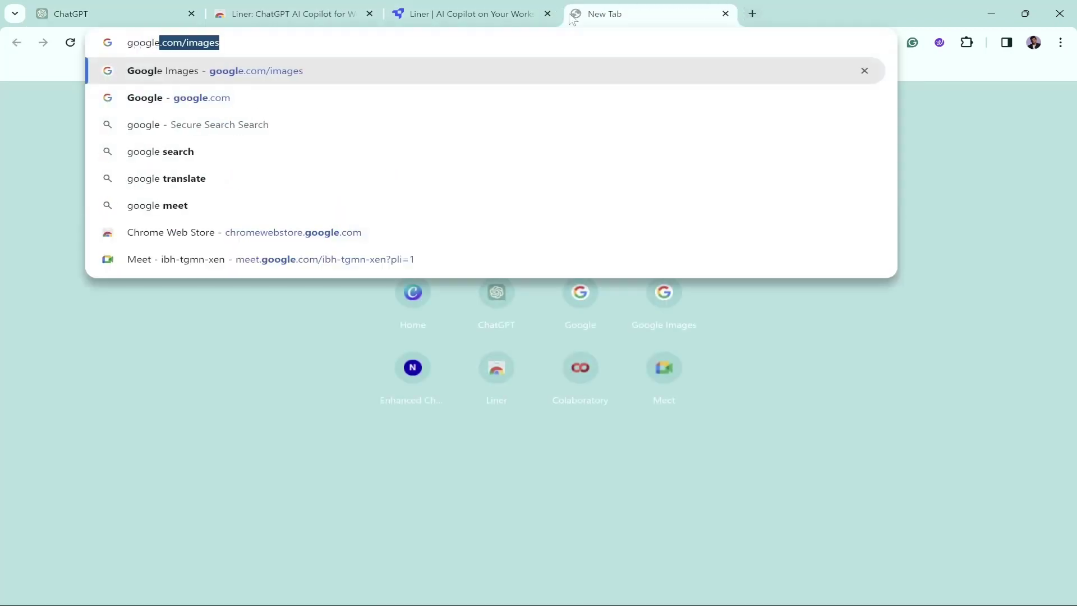
key("Delete")
key("Return")
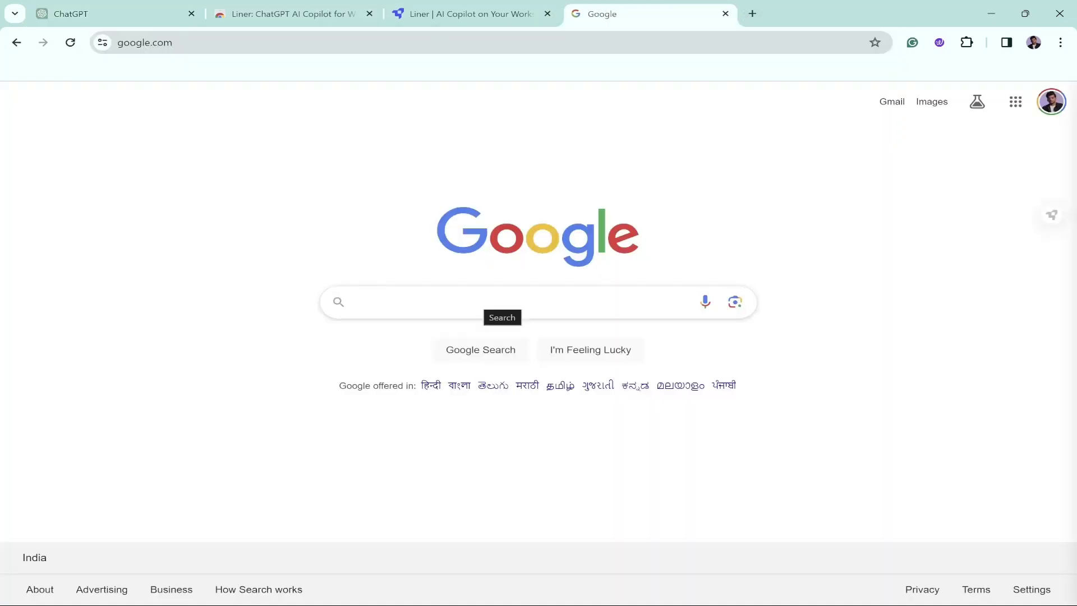
type("How to play pinao")
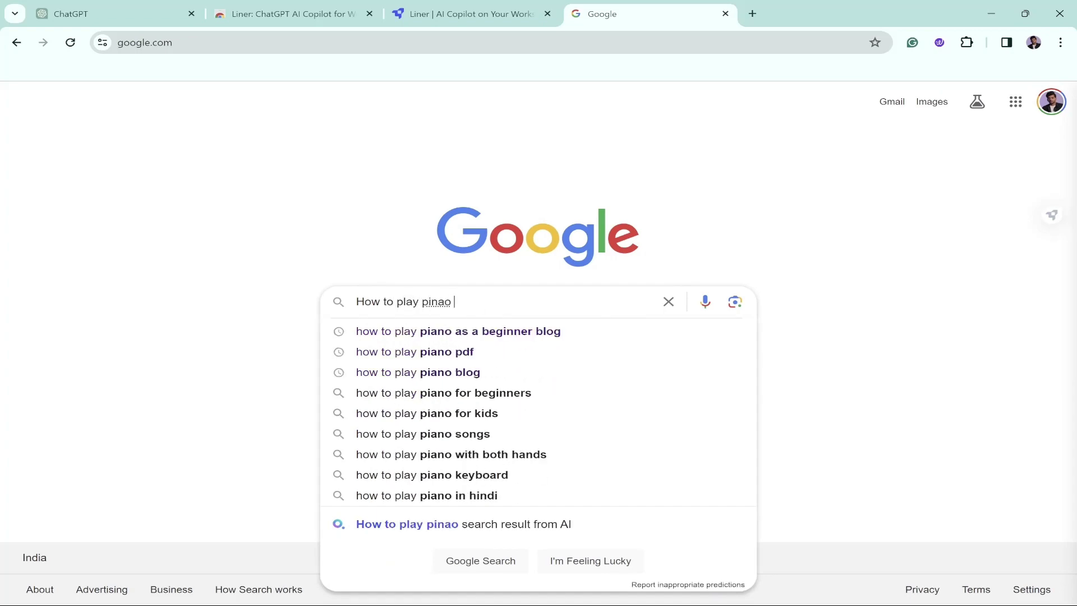
key("BackSpace")
key("BackSpace")
key("BackSpace")
type("an")
key("Down")
key("BackSpace")
key("BackSpace")
key("BackSpace")
key("BackSpace")
key("Return")
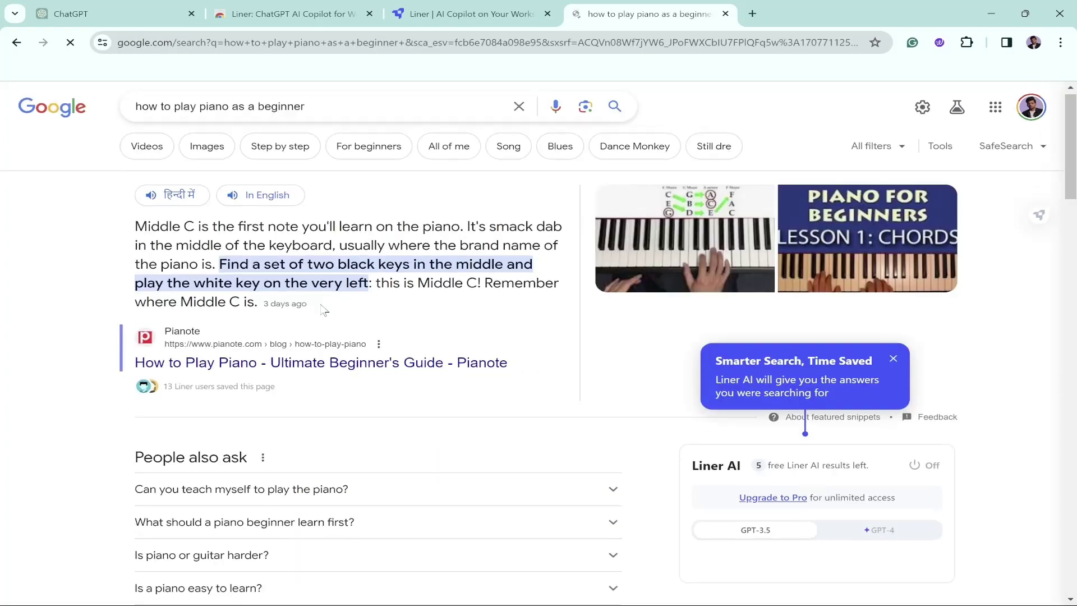
Try switching Liner's answer to GPT-4, decline the upgrade, and select the answer's opening lines
scroll(324, 310, "down", 3)
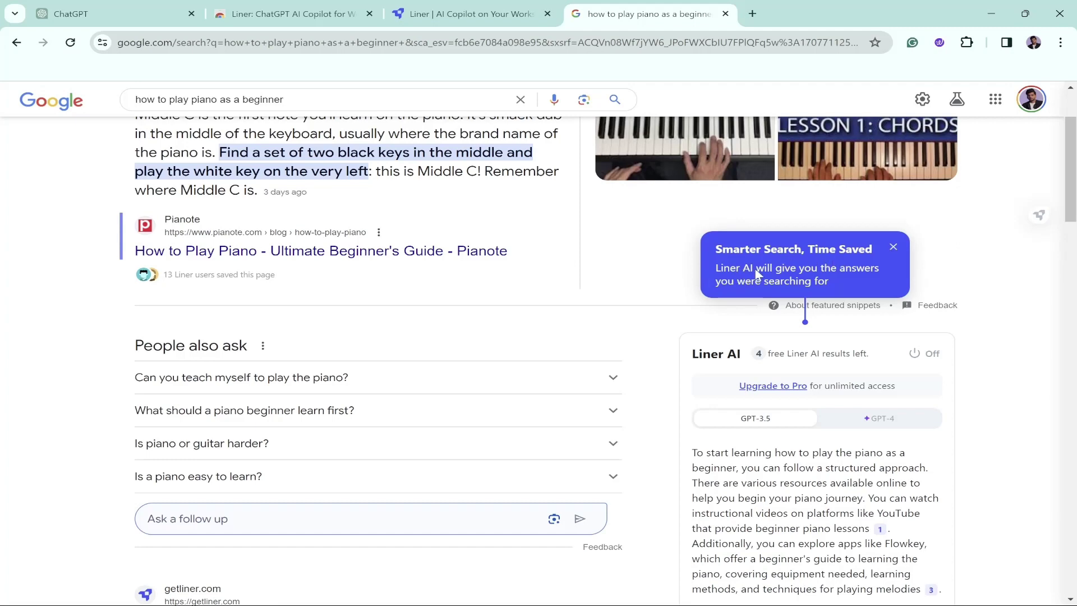
scroll(810, 282, "down", 3)
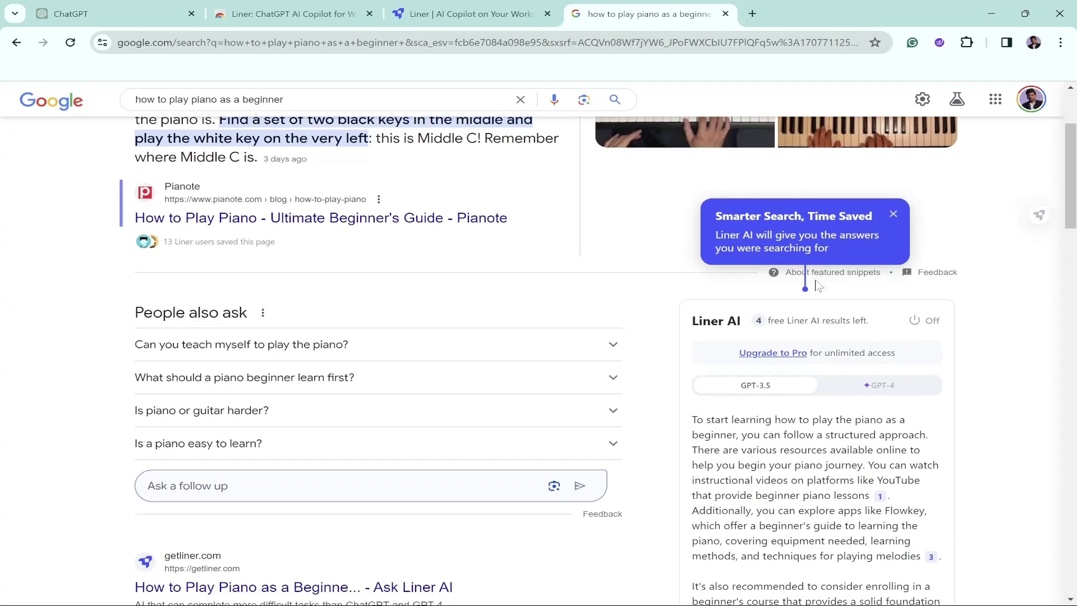
scroll(813, 310, "down", 2)
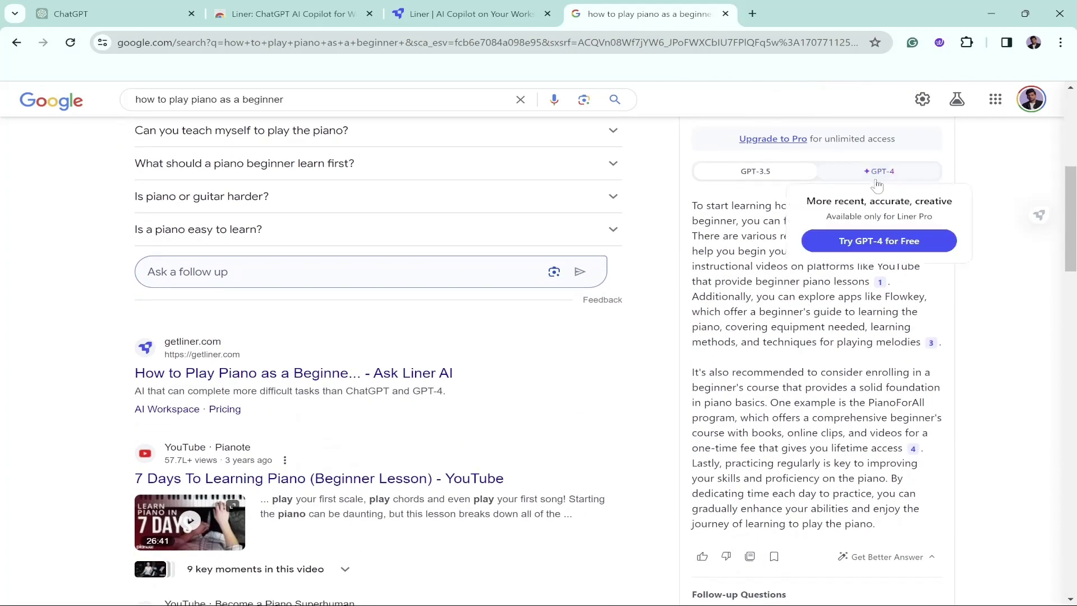
left_click(876, 178)
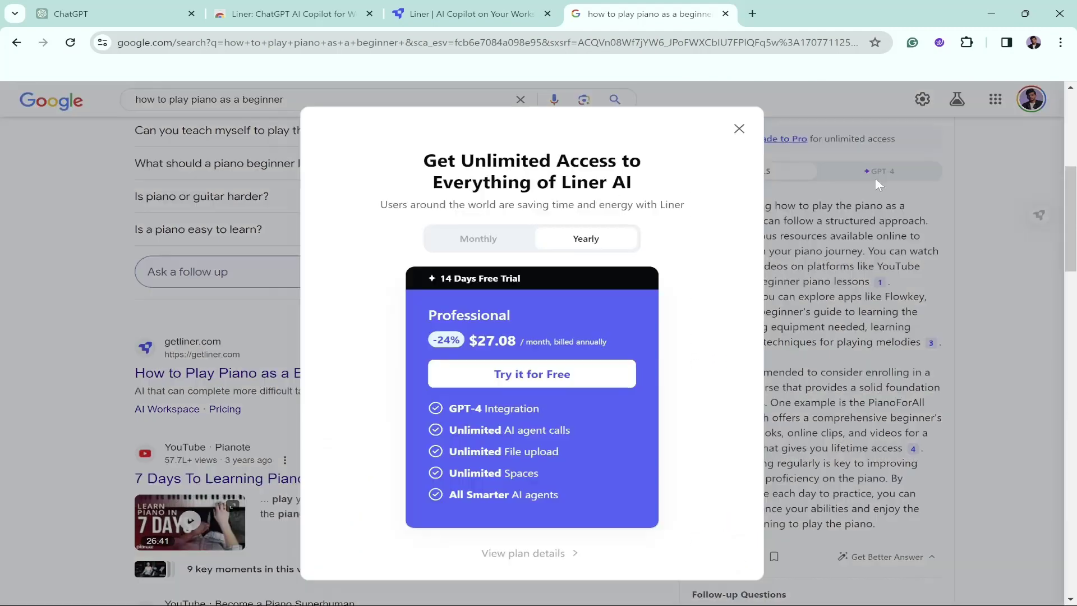
left_click(739, 128)
scroll(606, 361, "down", 1)
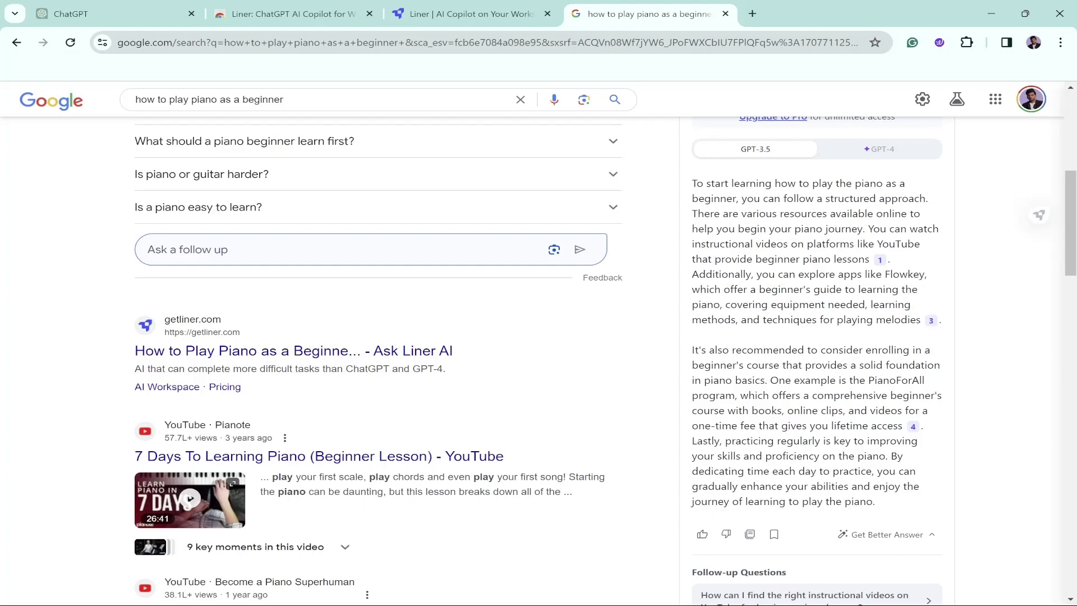
scroll(606, 360, "down", 3)
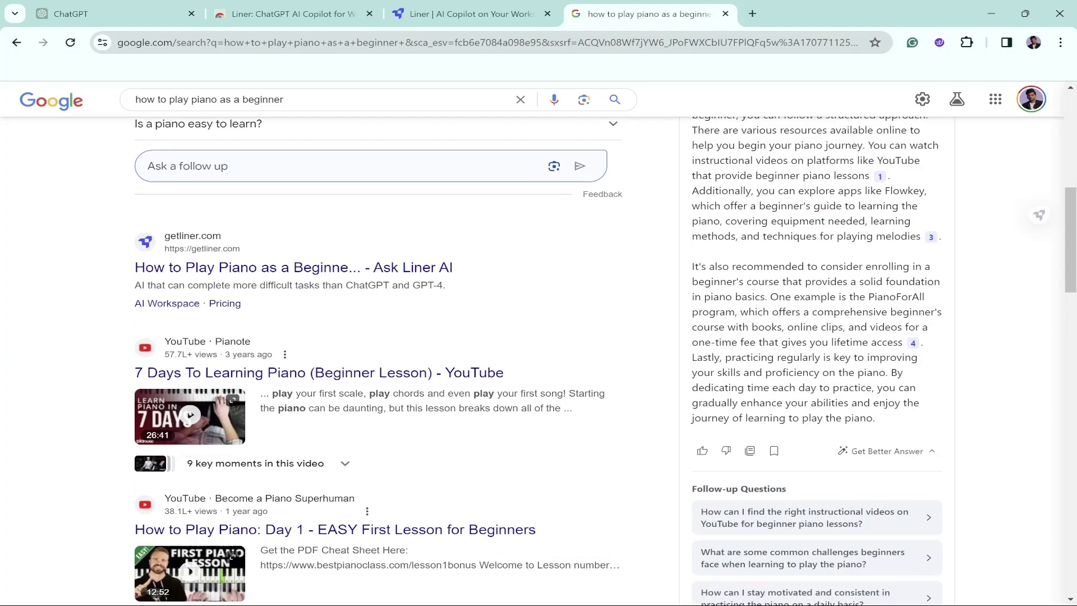
scroll(606, 361, "up", 3)
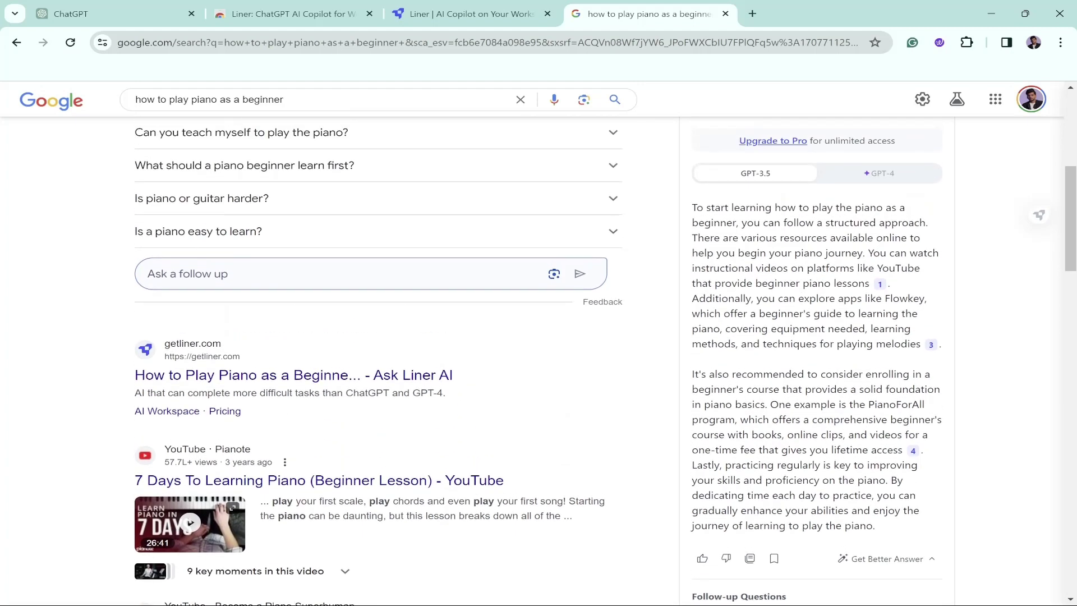
left_click_drag(692, 208, 941, 345)
scroll(783, 149, "up", 2)
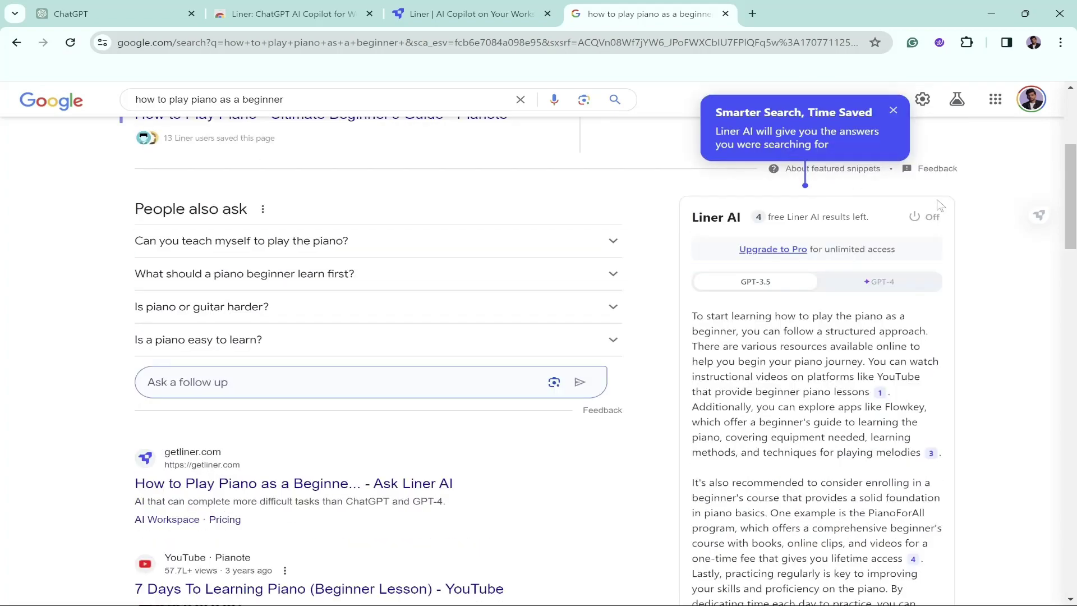
Open Liner from the Extensions menu and open the Pianote beginner's piano guide
scroll(949, 140, "up", 1)
left_click(966, 40)
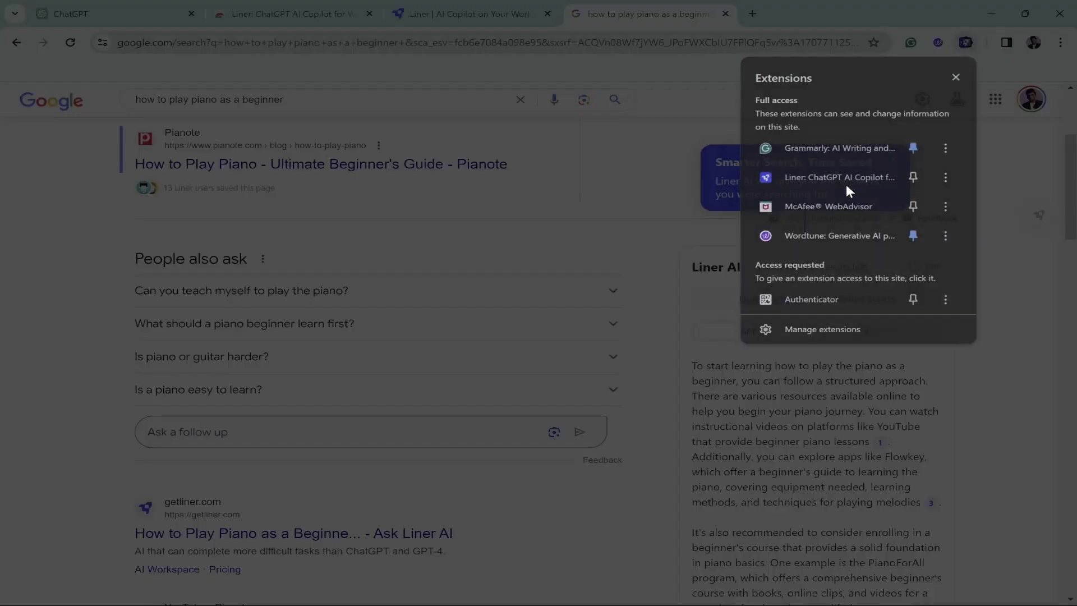
left_click(847, 187)
scroll(407, 308, "up", 3)
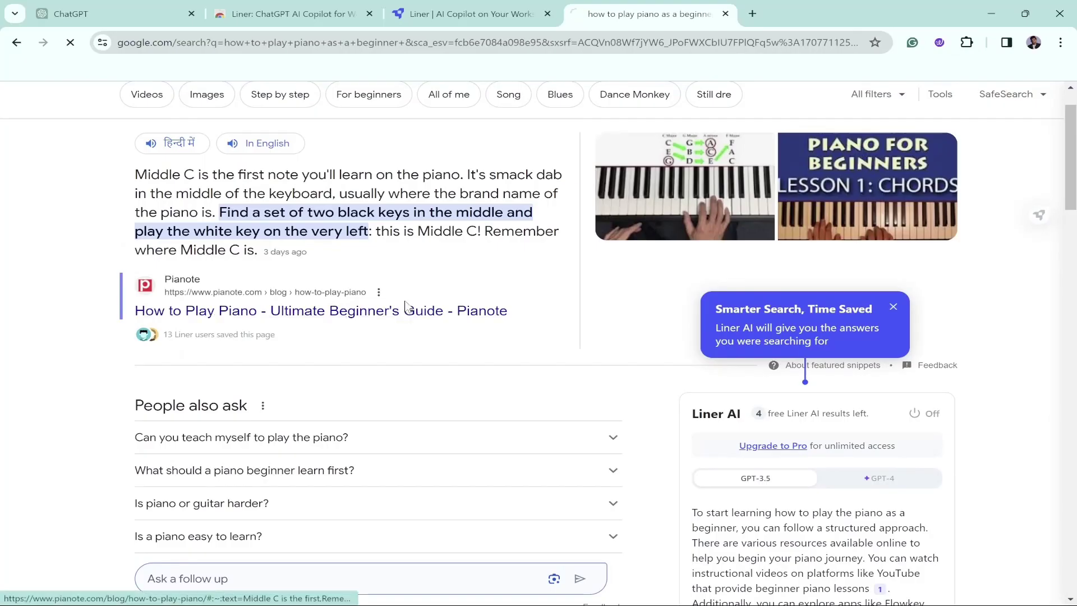
left_click(407, 308)
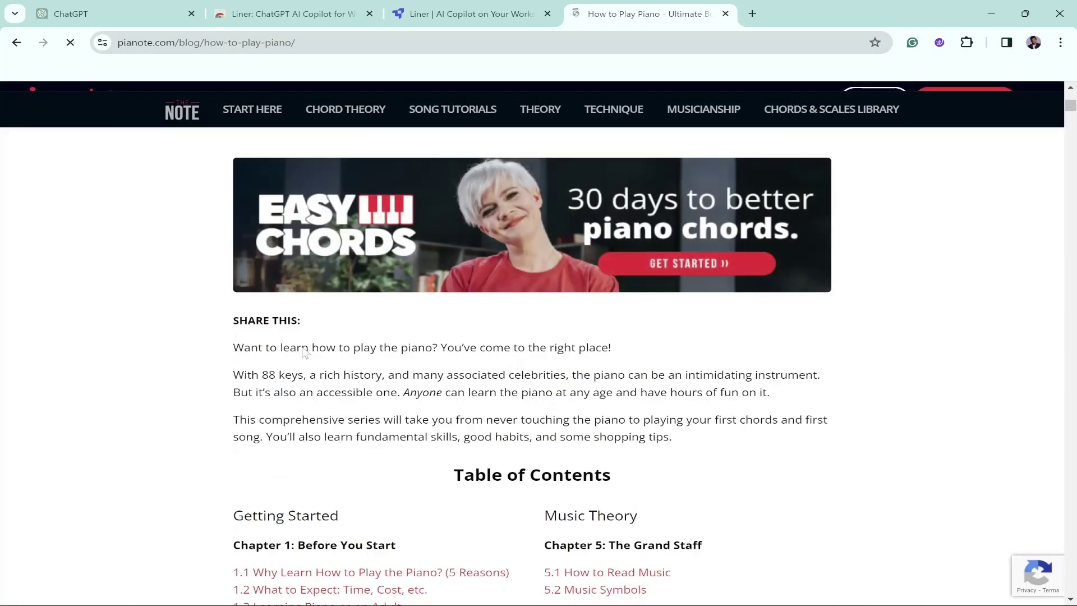
Highlight the intro paragraphs from 'With 88 keys' to 'shopping tips' in yellow
left_click_drag(244, 375, 452, 375)
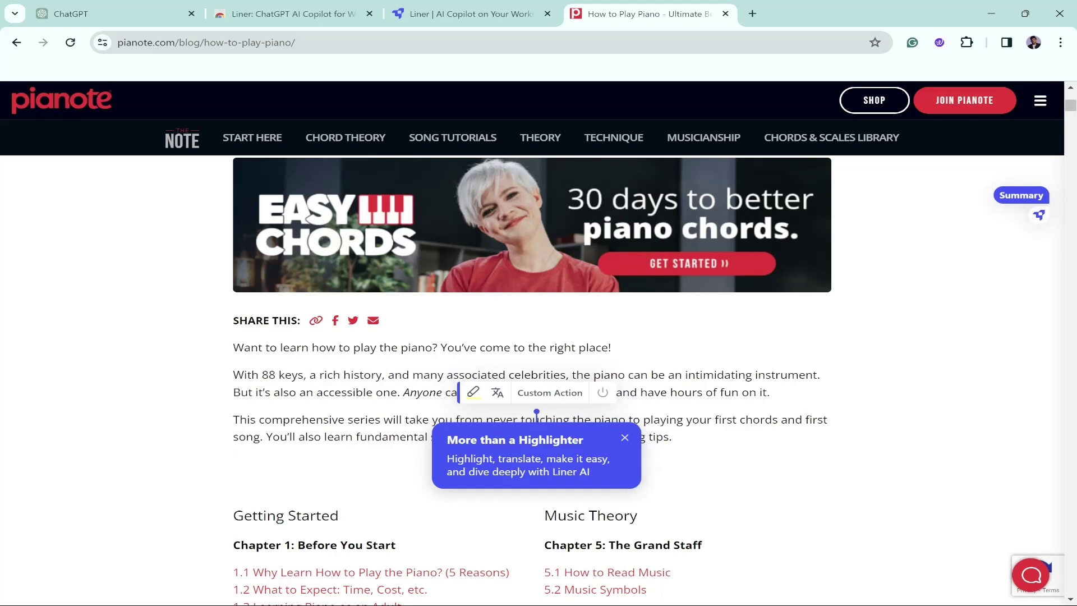
left_click_drag(233, 375, 706, 445)
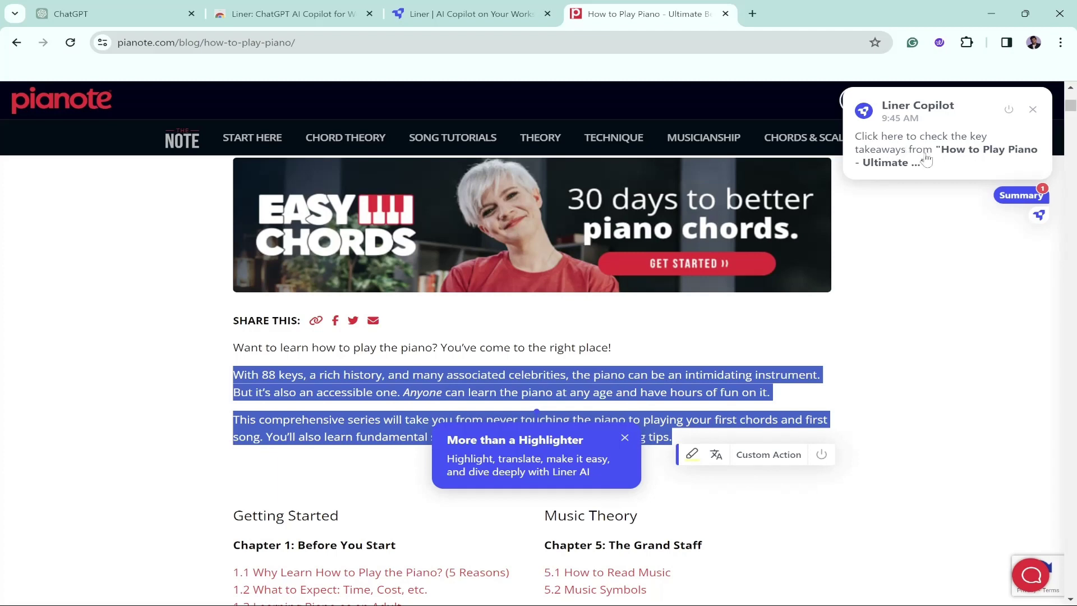
left_click(942, 148)
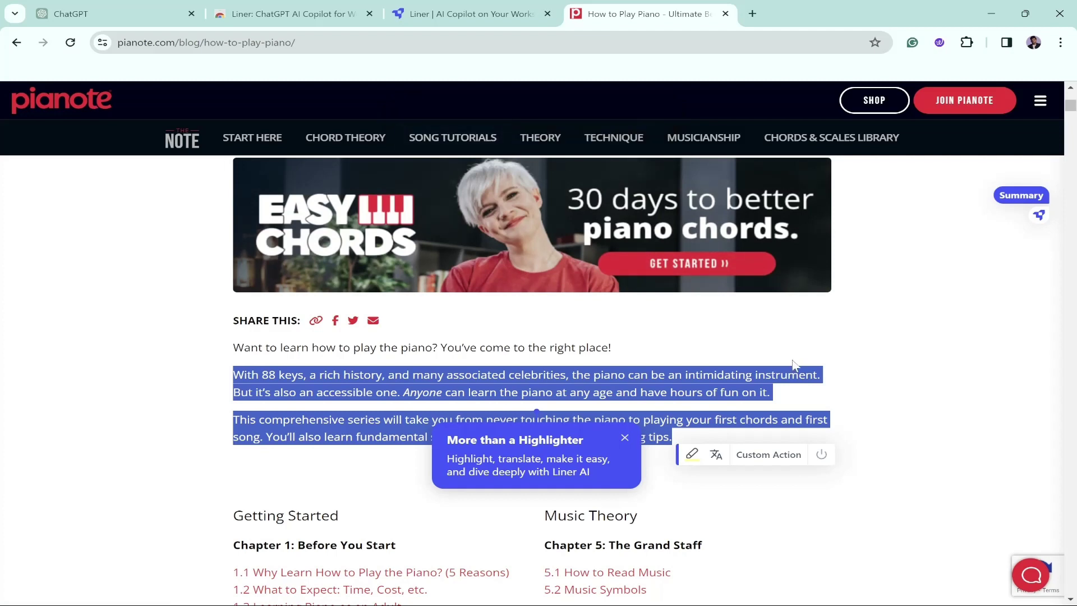
scroll(794, 365, "down", 2)
left_click(692, 351)
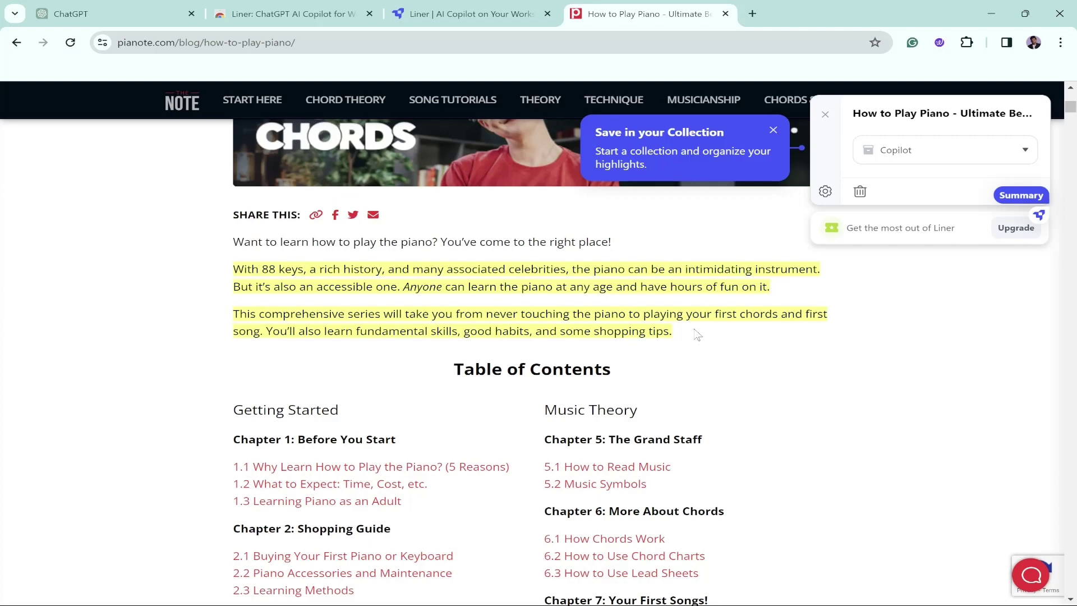
Save the page's highlights to the General space
left_click(892, 162)
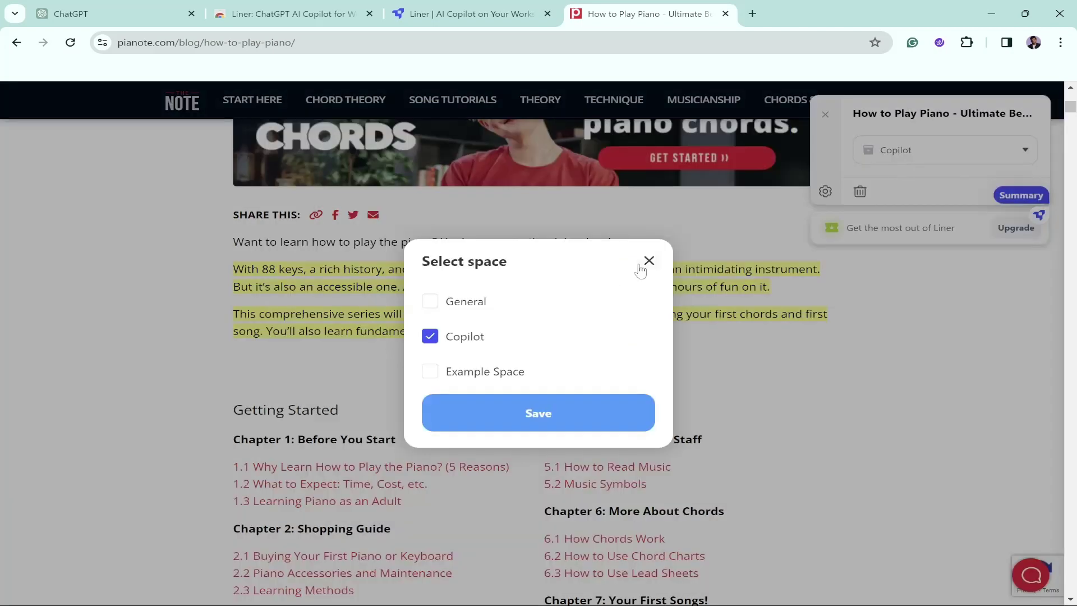
left_click(469, 305)
left_click(493, 414)
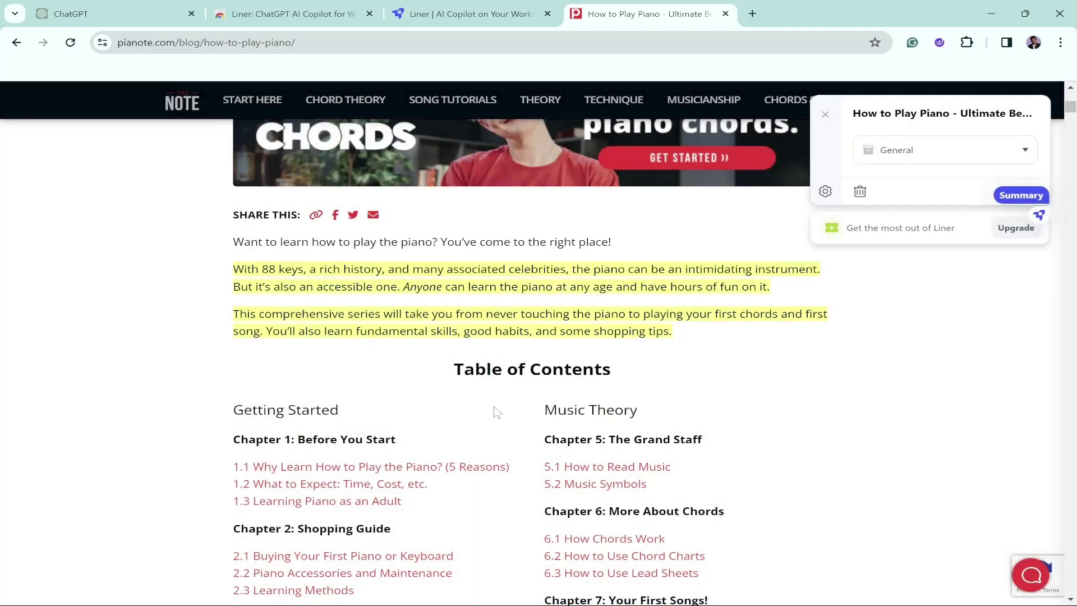
Generate a Copilot summary of the Pianote article and read through its key points
left_click(1022, 195)
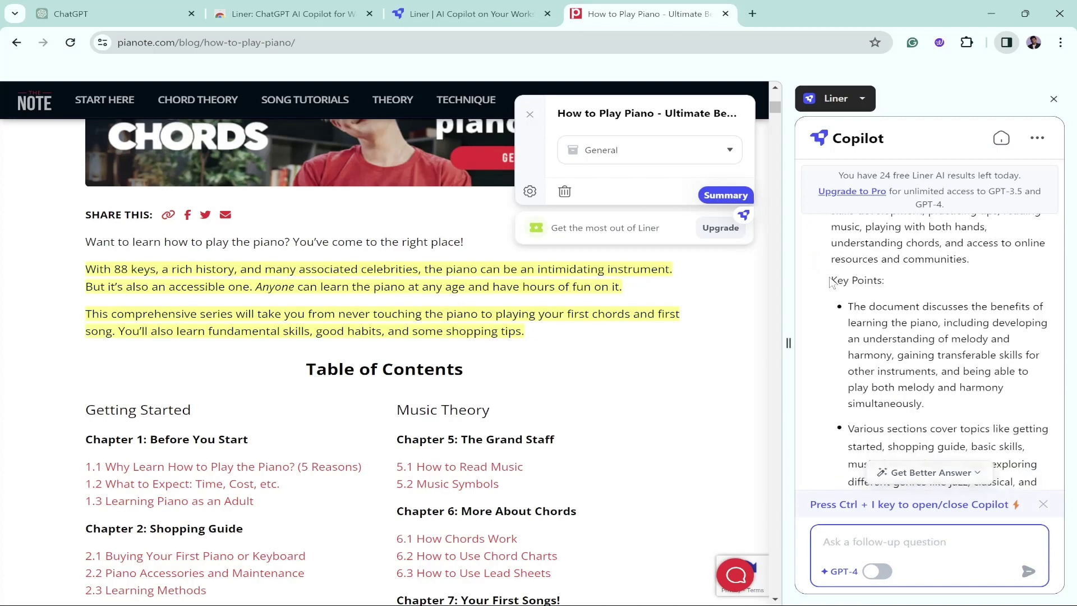
left_click_drag(831, 282, 920, 305)
scroll(932, 337, "down", 3)
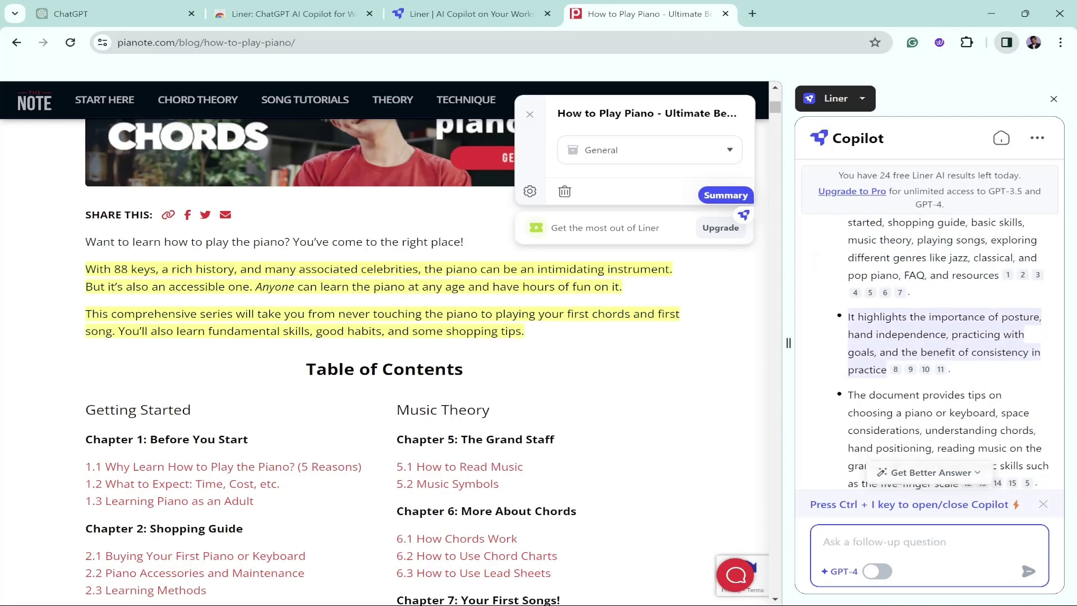
scroll(941, 356, "down", 5)
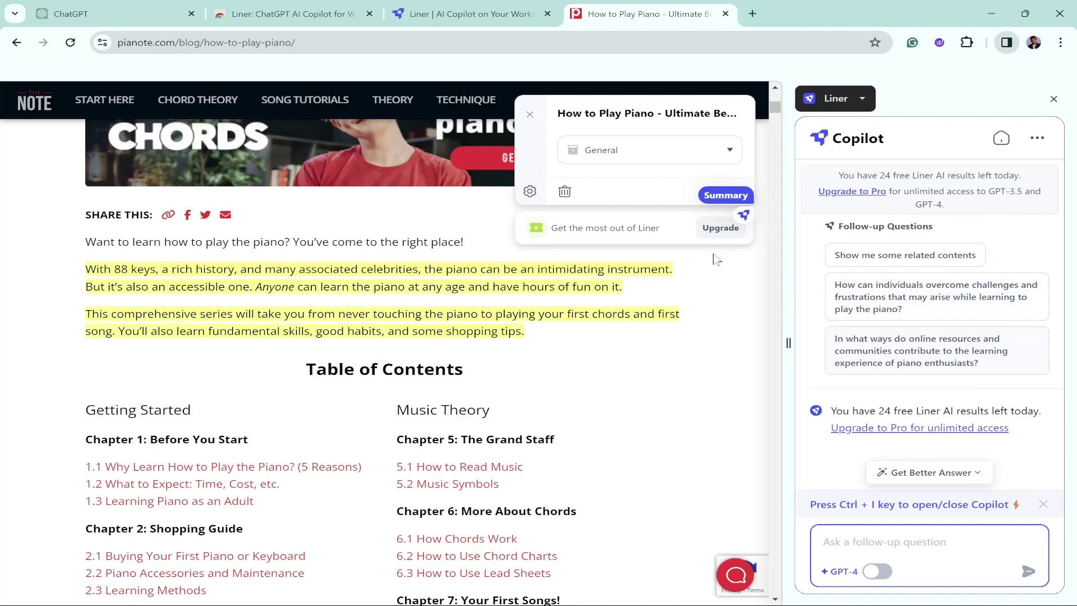
Have Copilot Dive Deeply into the two highlighted intro paragraphs, then go to youtube.com in a new tab
left_click(530, 115)
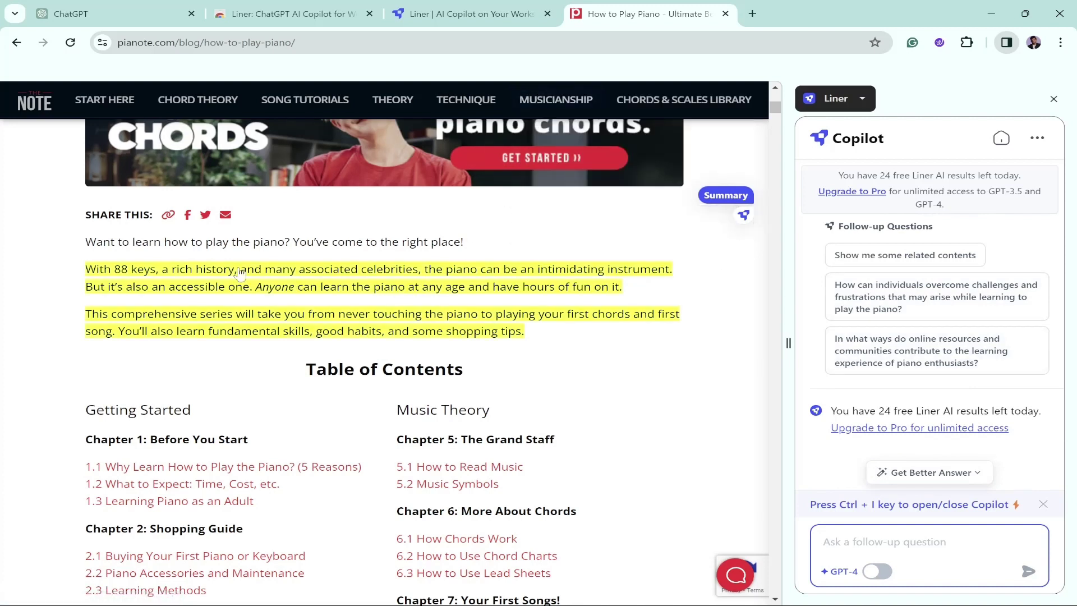
left_click_drag(85, 270, 543, 356)
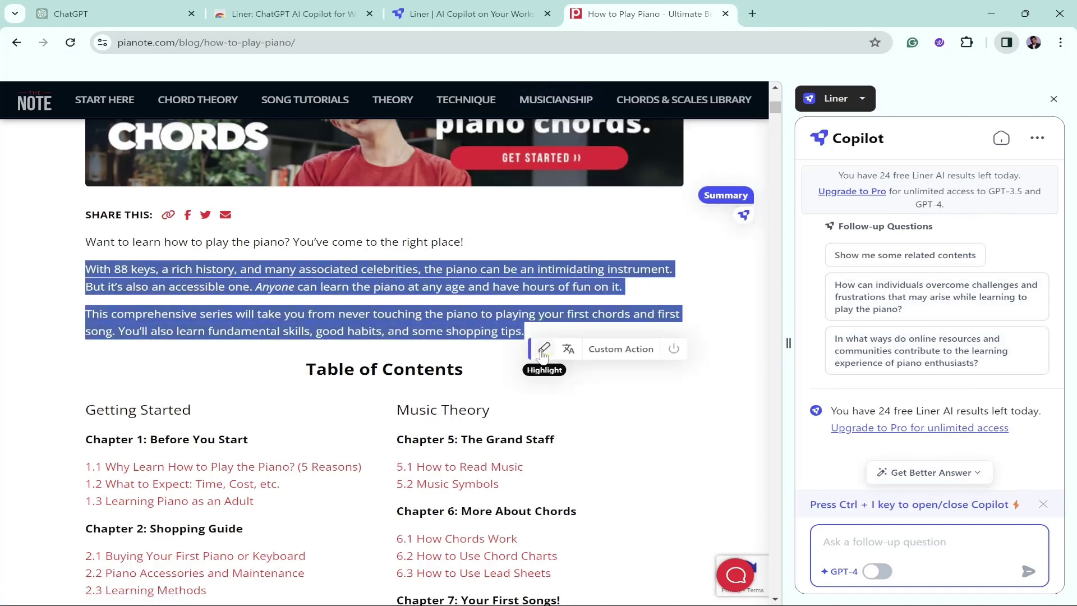
left_click(621, 349)
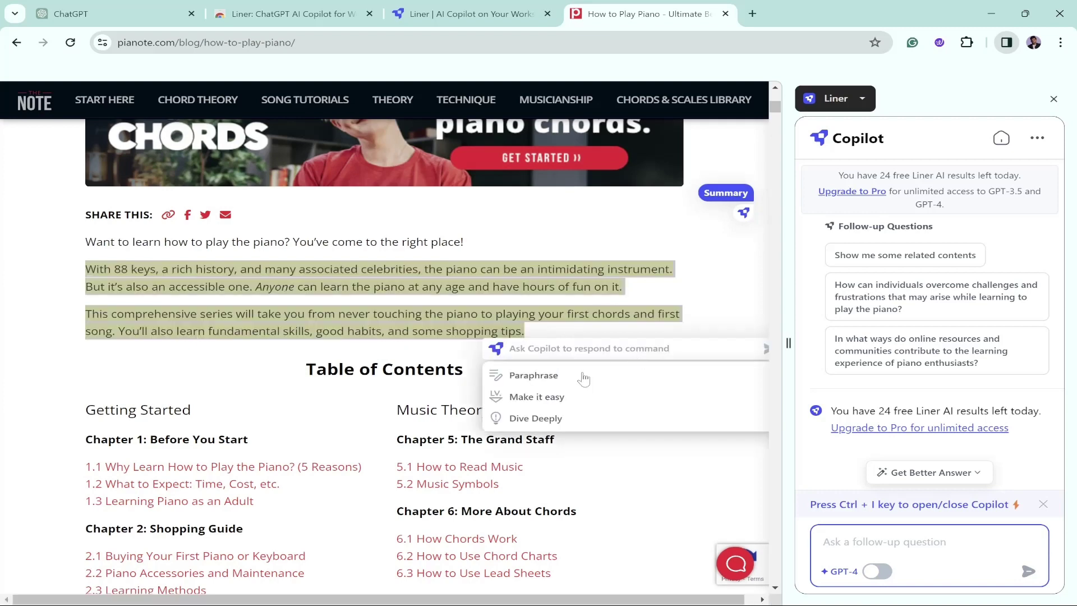
left_click(547, 418)
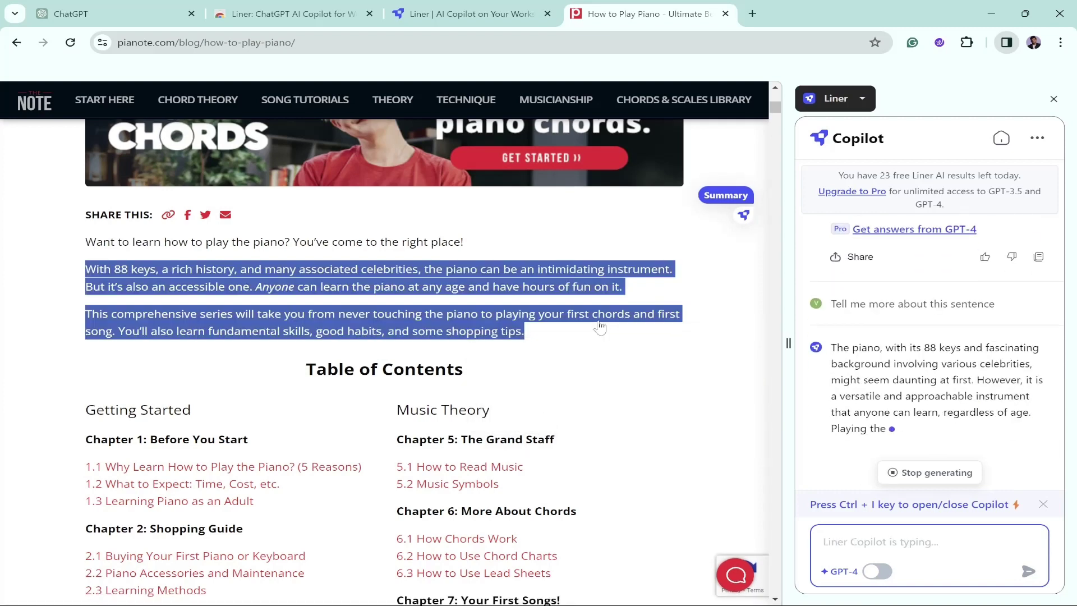
left_click(600, 328)
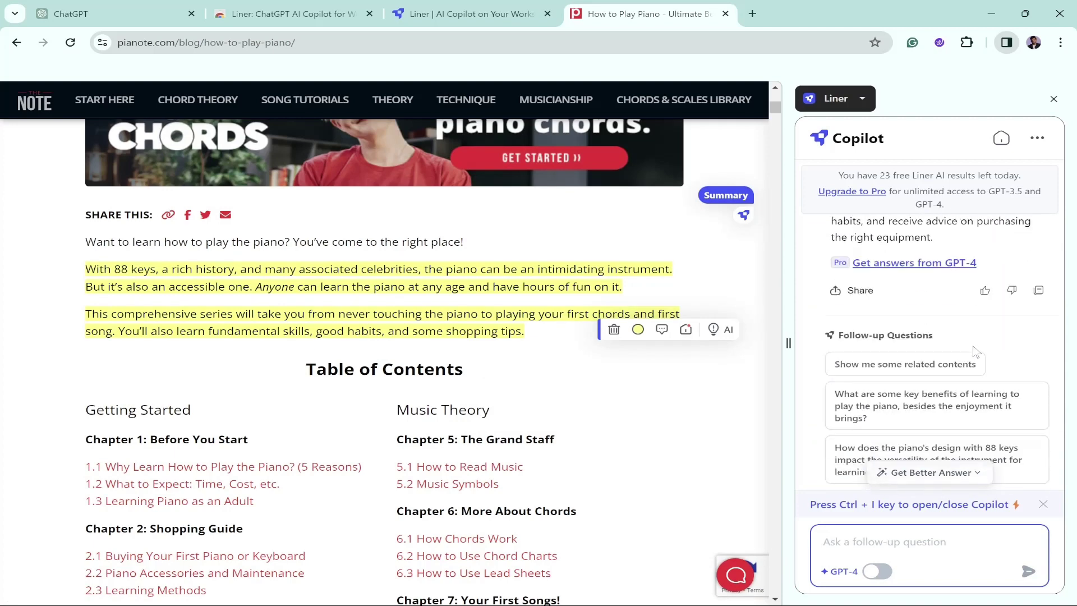
scroll(975, 352, "up", 4)
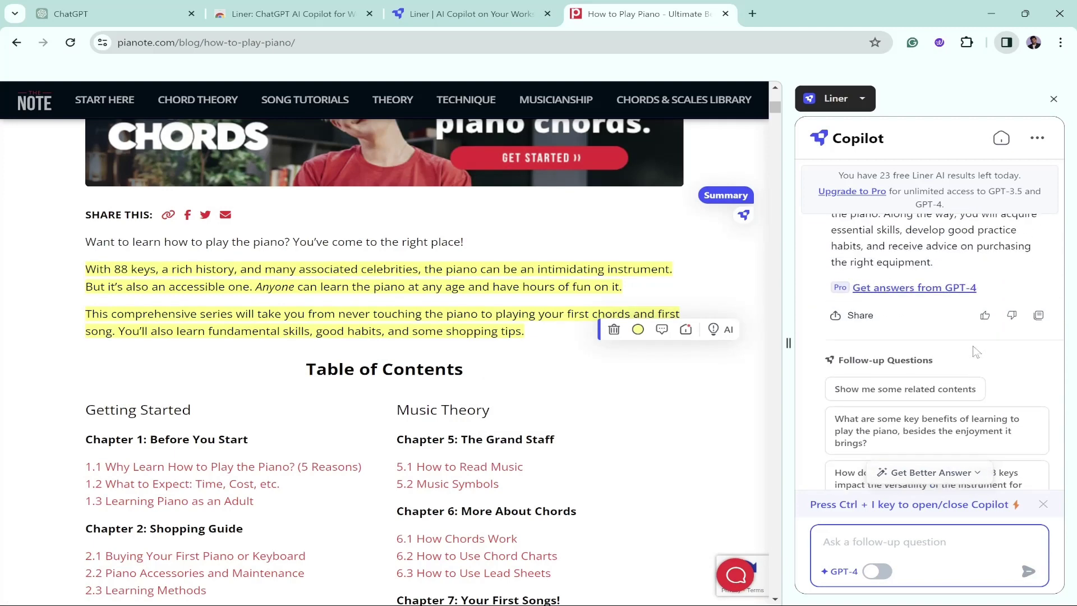
scroll(941, 352, "up", 3)
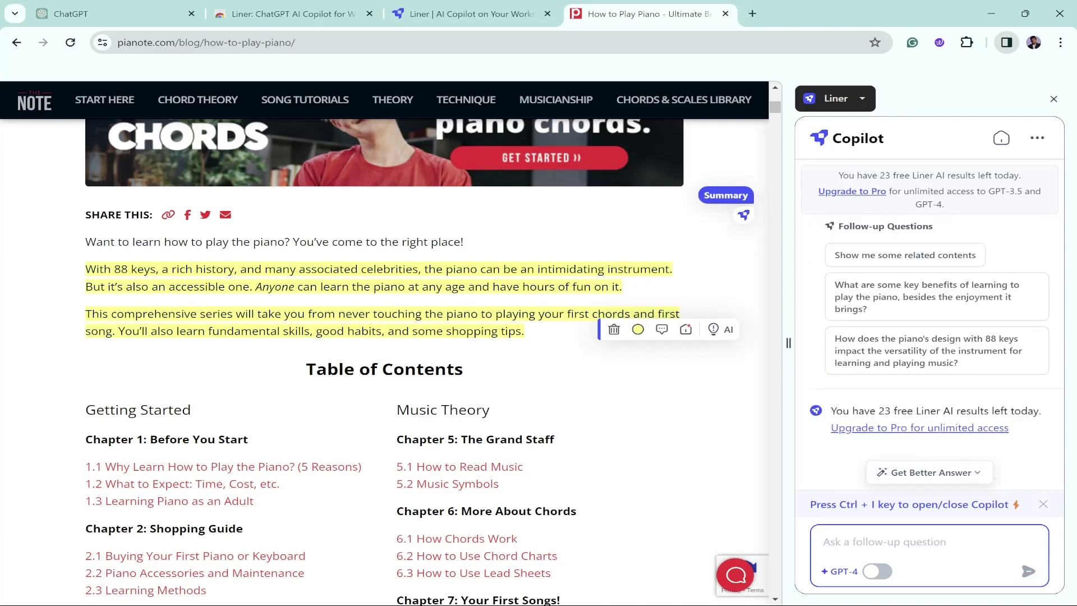
left_click(753, 15)
type("youtube.com")
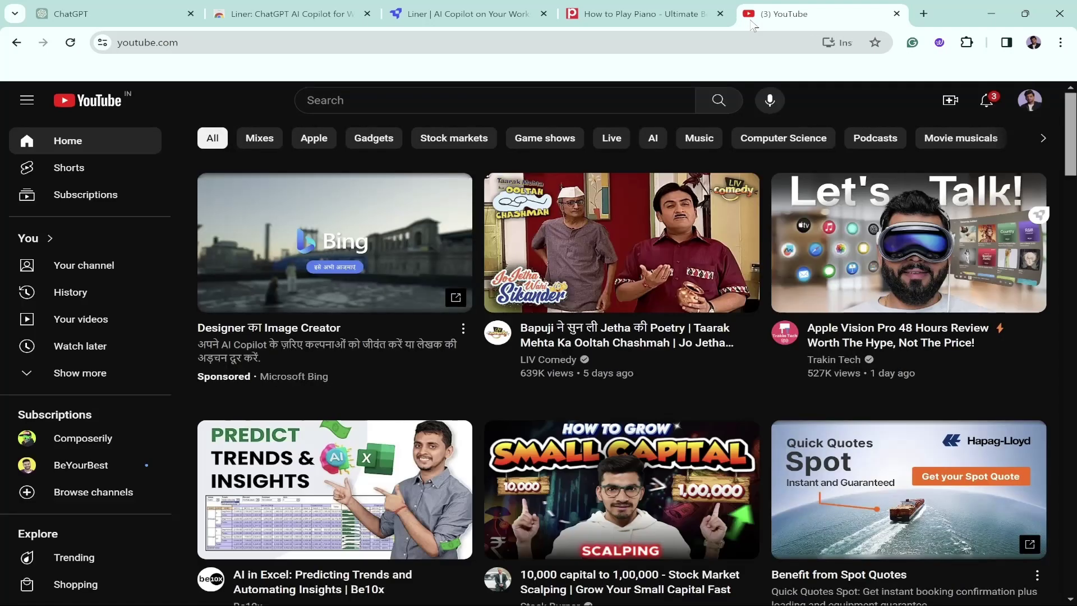
Find and open the YouTube video 'The 7 WORST Purchases To Make In Your 20s'
scroll(443, 275, "down", 8)
scroll(324, 384, "up", 5)
scroll(324, 383, "down", 13)
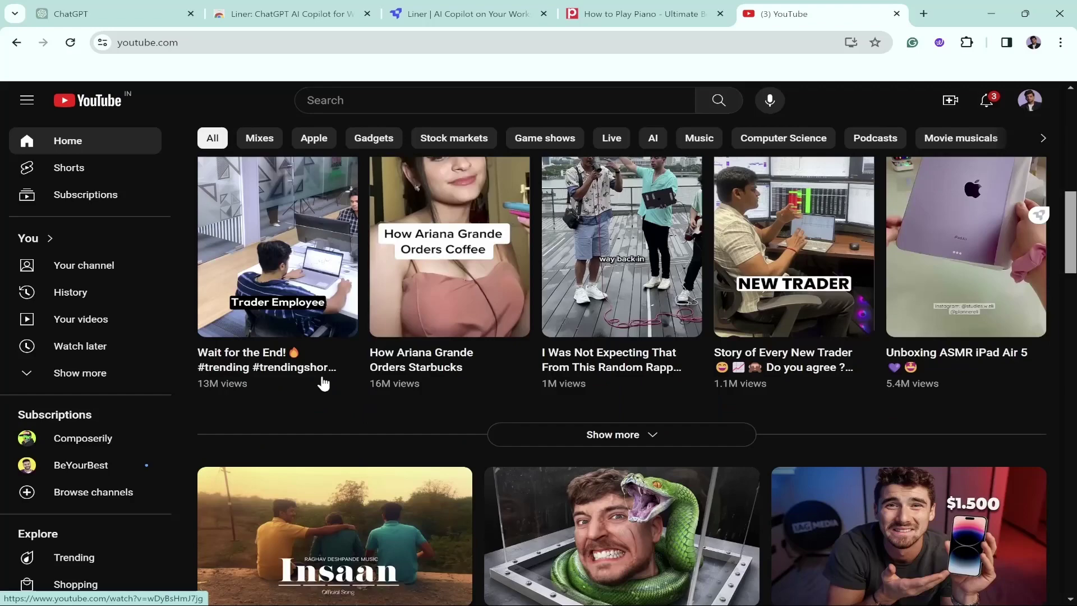
left_click(898, 235)
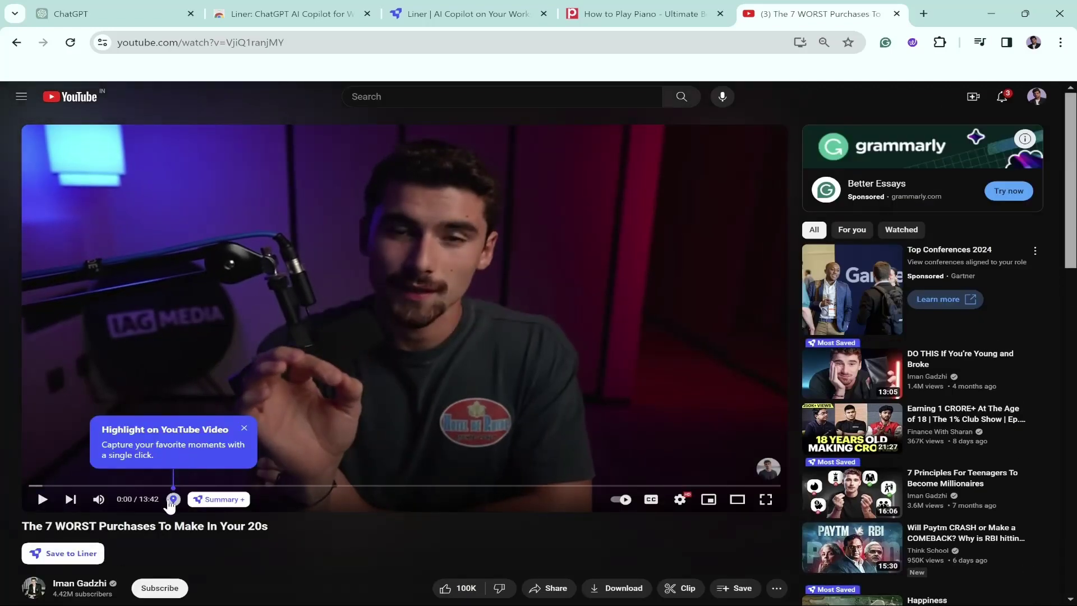
Open Copilot beside the video, save highlights at 00:00 and 00:52, and dismiss the tip
left_click(221, 500)
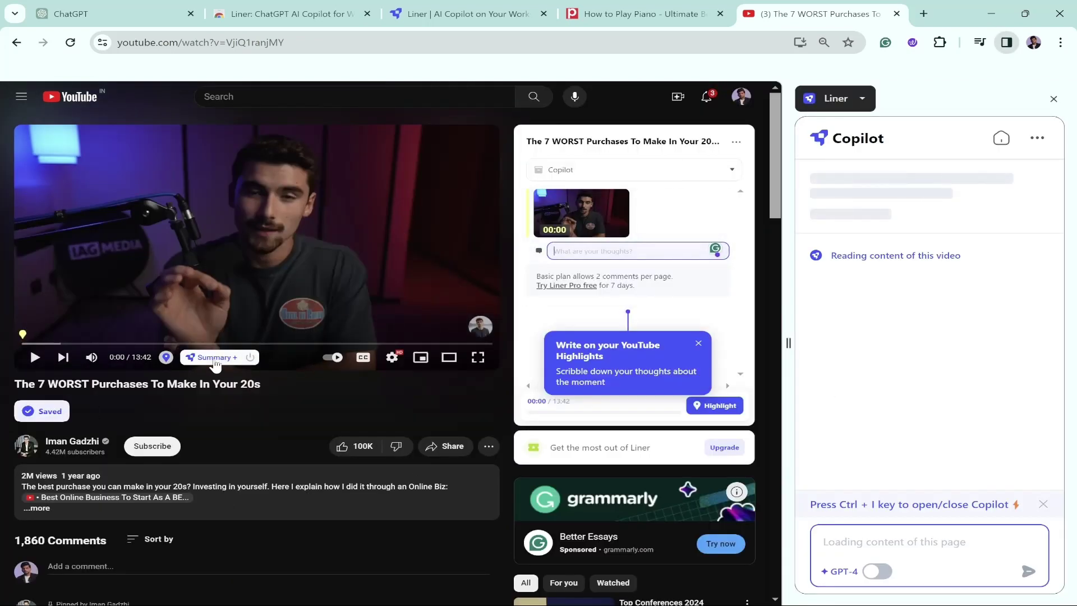
left_click(166, 358)
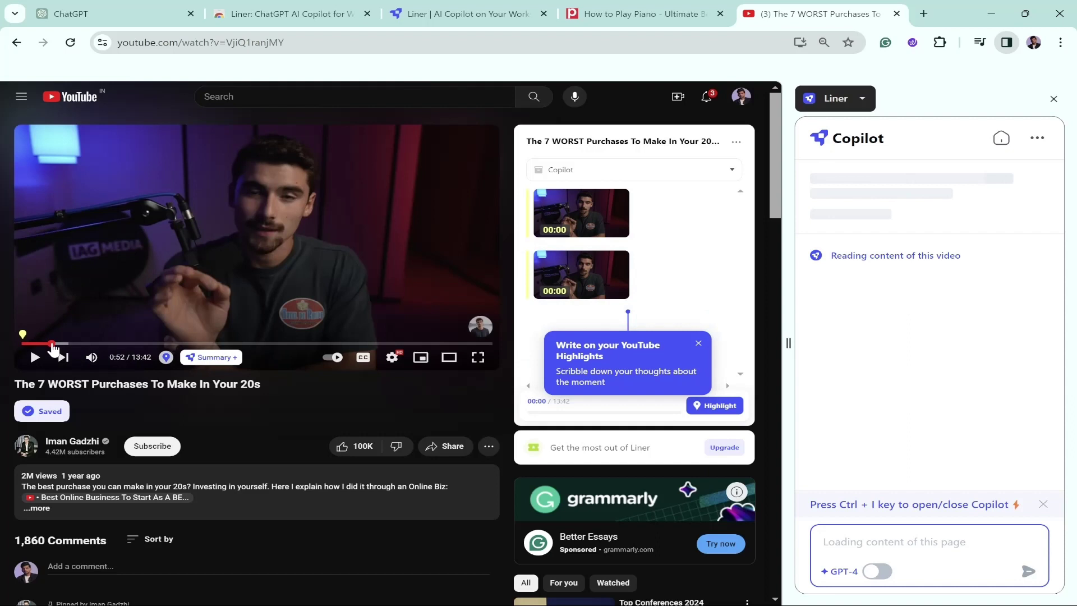
left_click(53, 343)
left_click(165, 357)
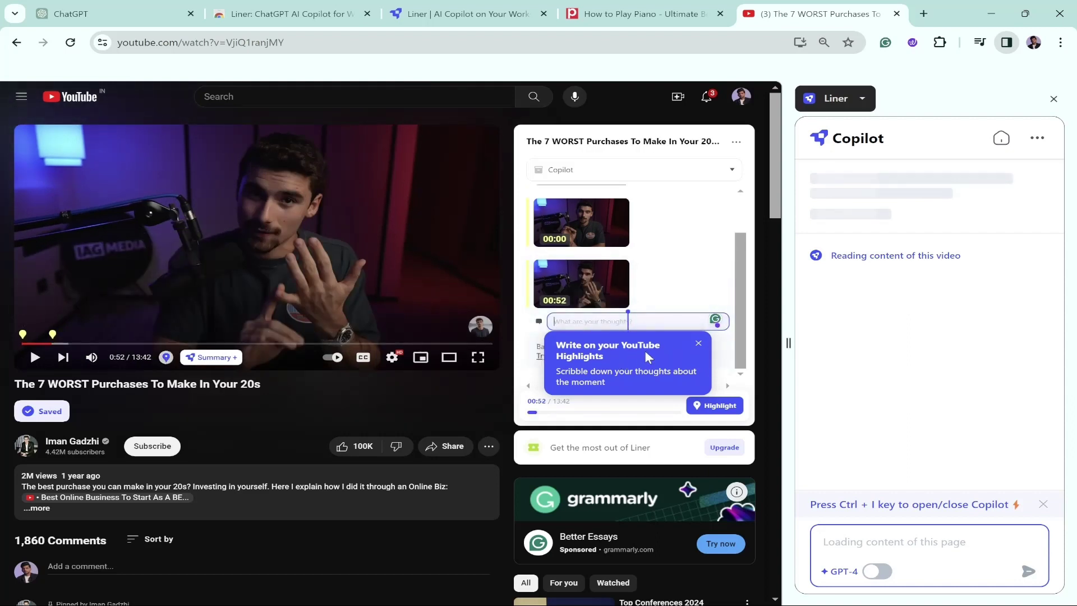
left_click(698, 343)
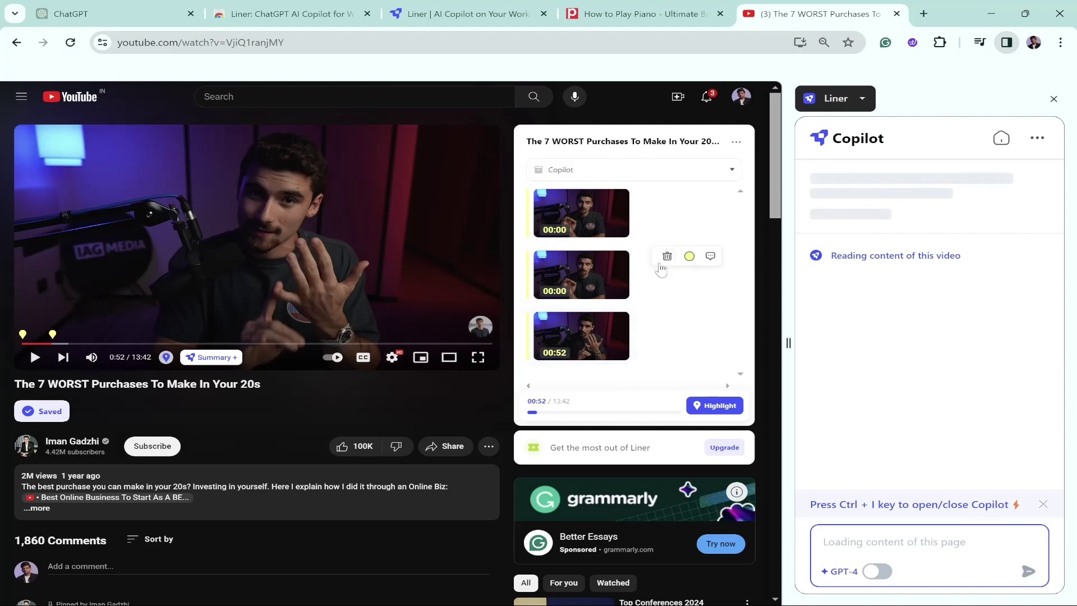
Add a 00:00 highlight noted 'This is to be noted!!', then close the Liner Web Store tab
left_click(655, 288)
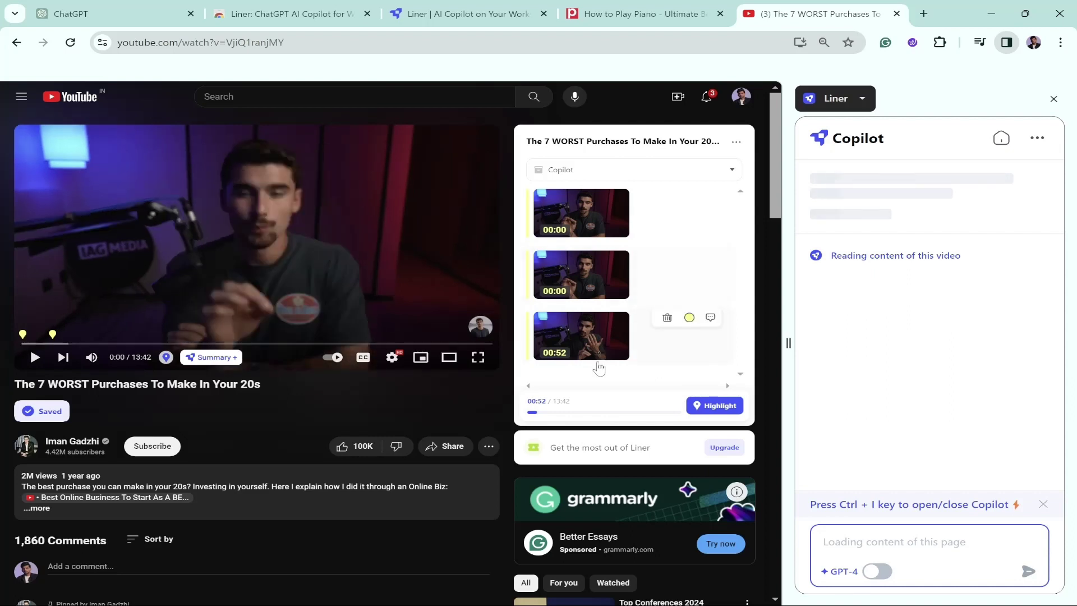
left_click(714, 406)
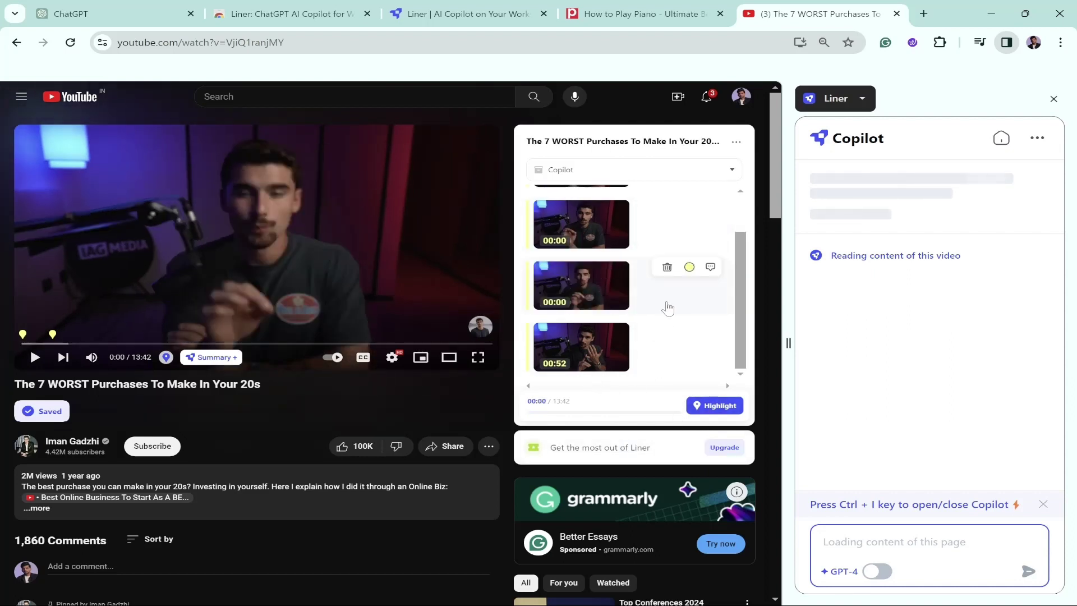
left_click(724, 410)
type("This is")
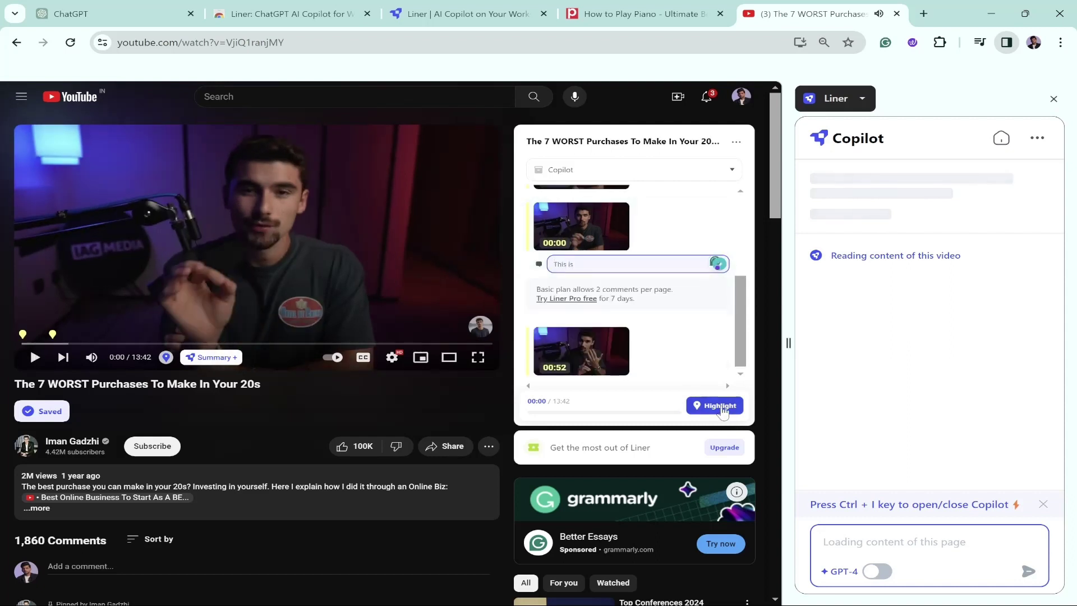
type(" to be noted!!")
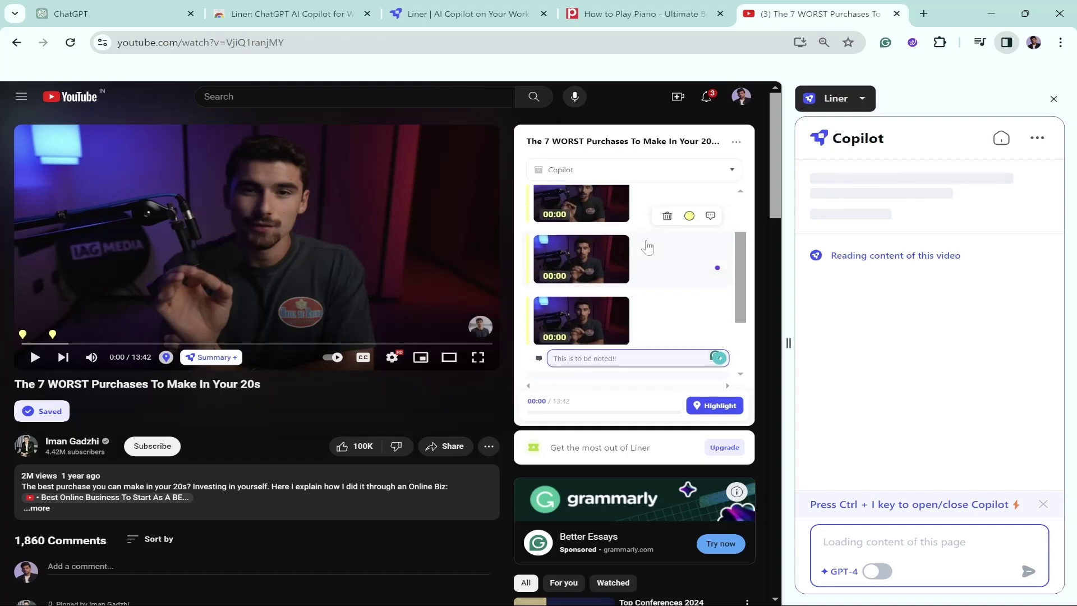
scroll(648, 247, "down", 4)
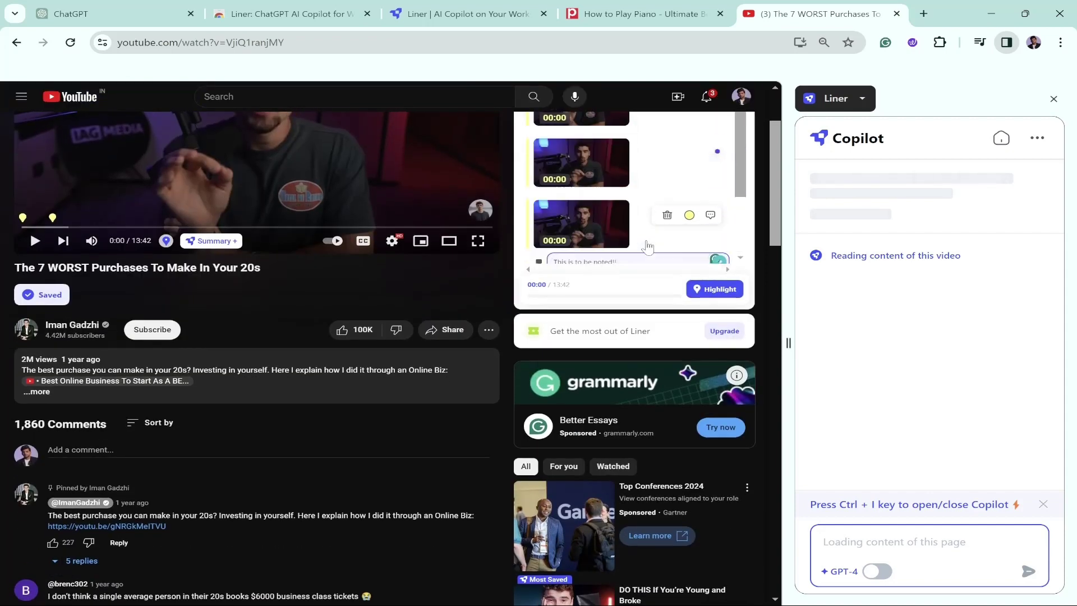
scroll(648, 247, "up", 2)
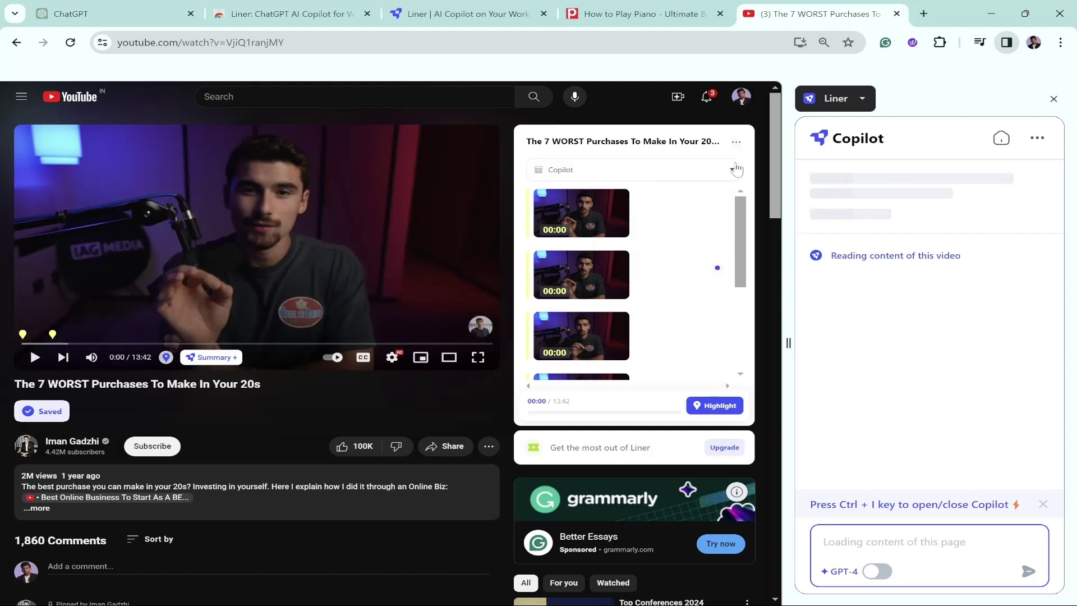
left_click(375, 22)
Close the Liner workspace and piano lesson tabs and reload the video page
left_click(368, 14)
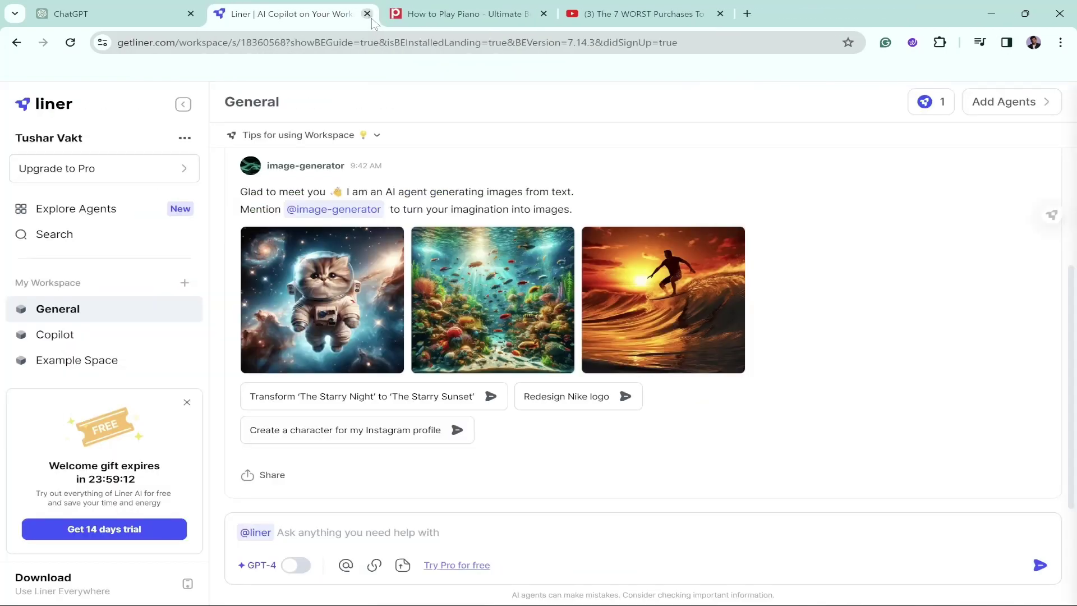
left_click(367, 14)
left_click(368, 13)
left_click(69, 48)
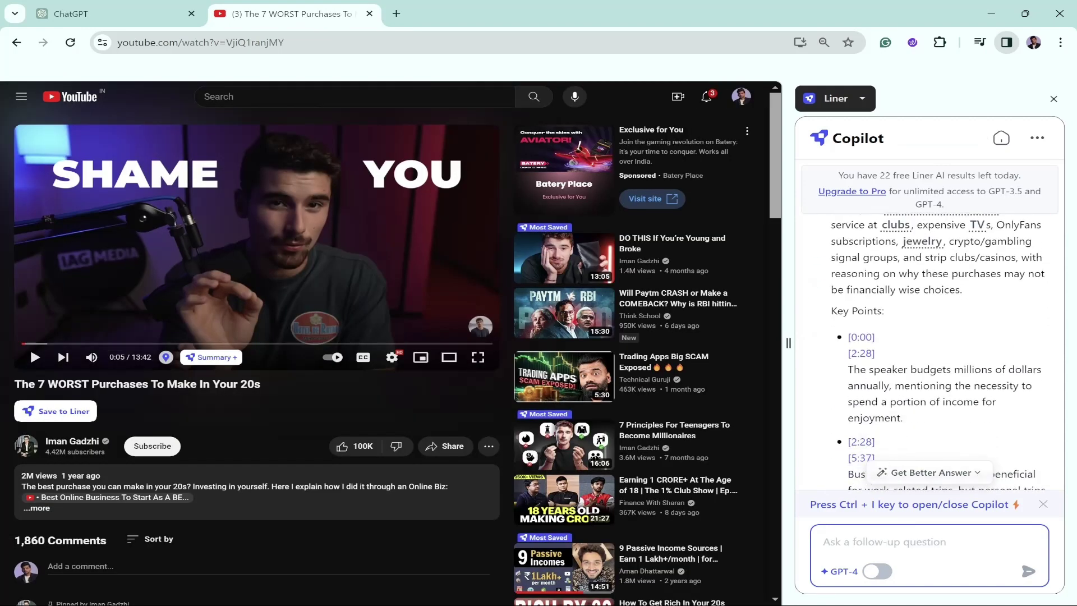
Read through Copilot's timestamped Key Points summary of the video up to 15:57
scroll(939, 343, "down", 2)
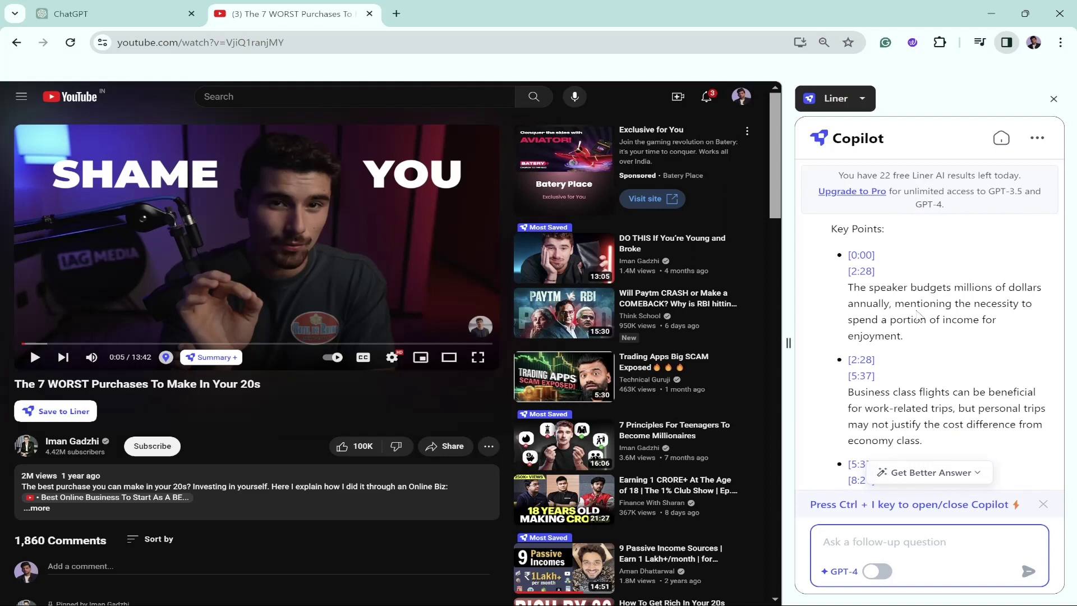
scroll(920, 316, "down", 1)
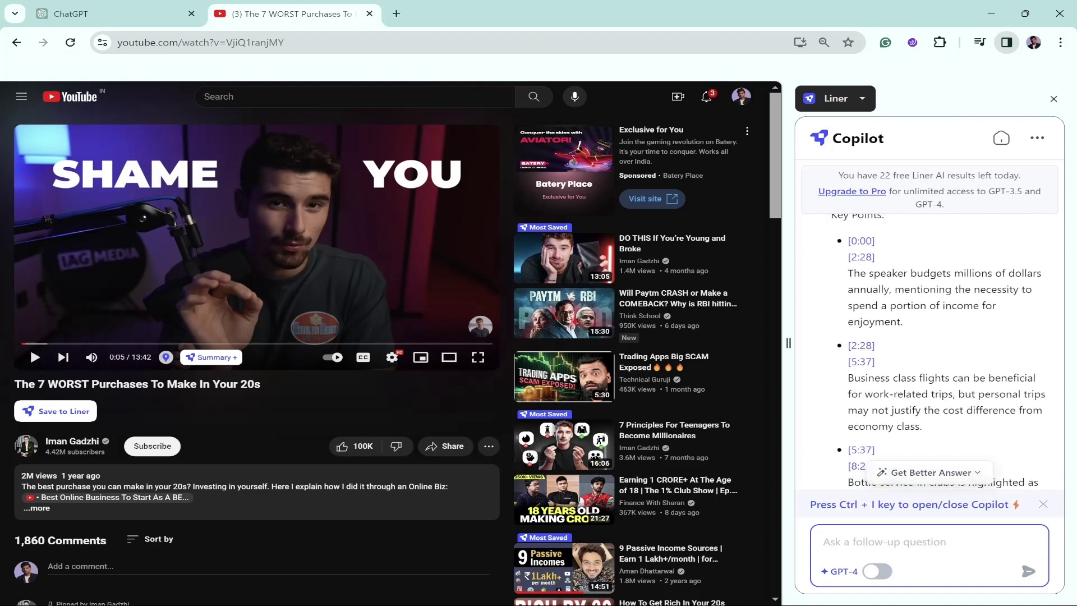
scroll(938, 347, "down", 1)
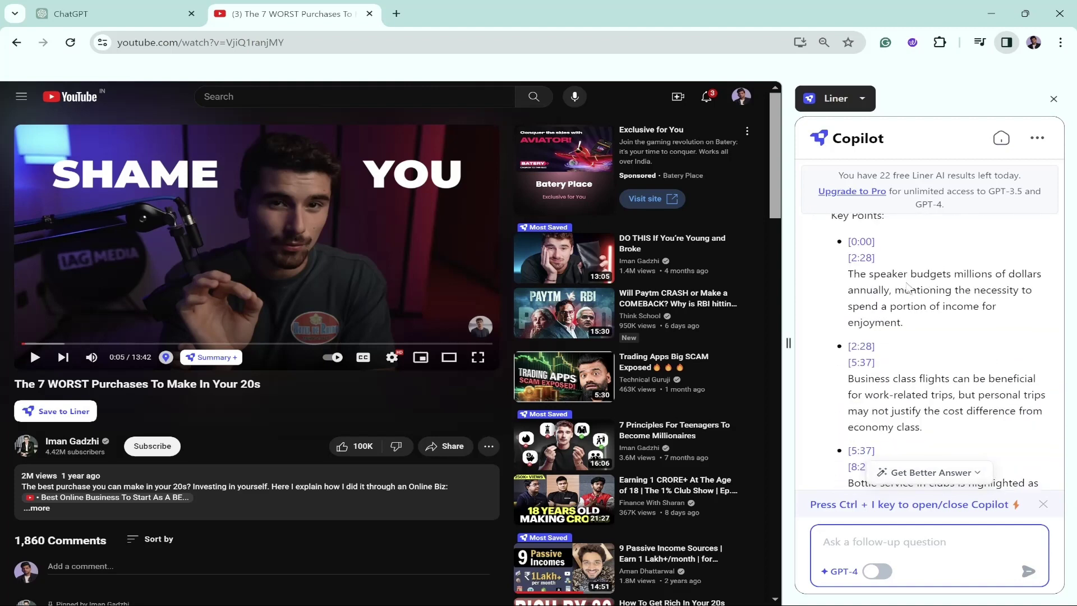
scroll(929, 288, "down", 2)
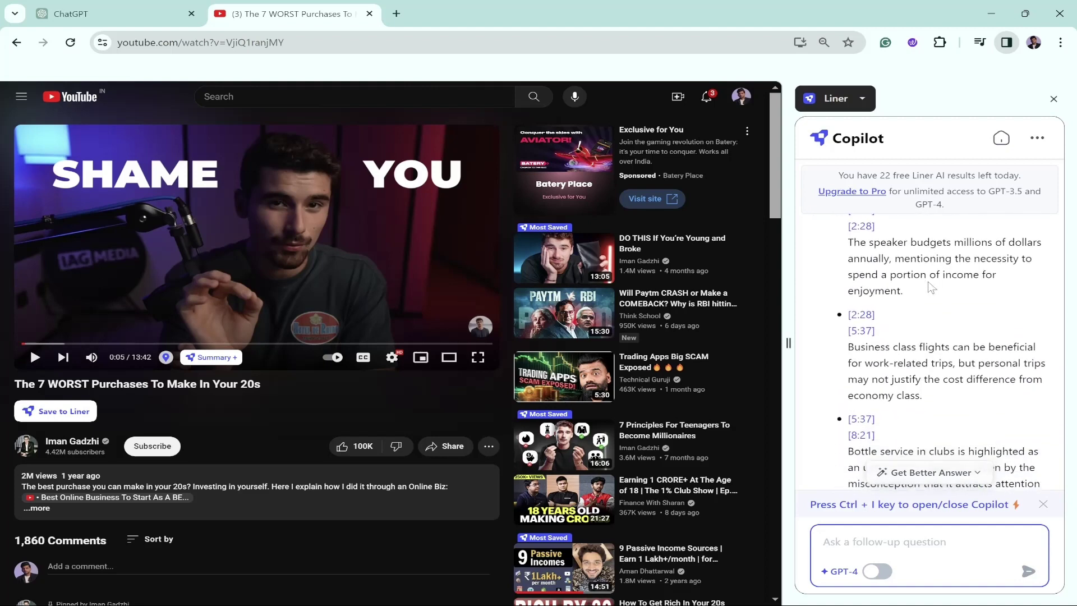
scroll(931, 287, "down", 2)
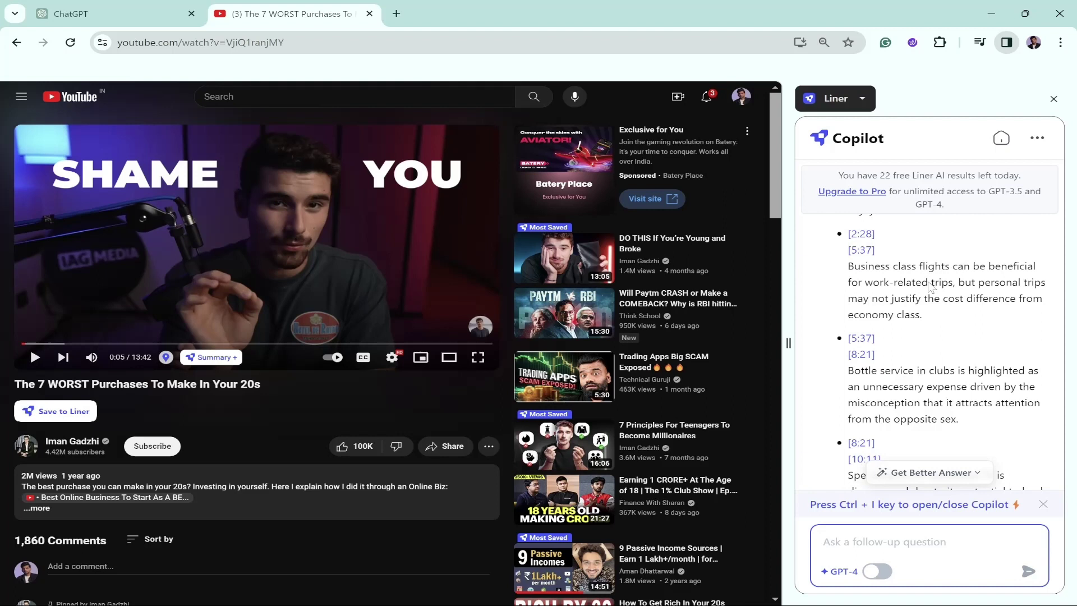
scroll(929, 287, "down", 5)
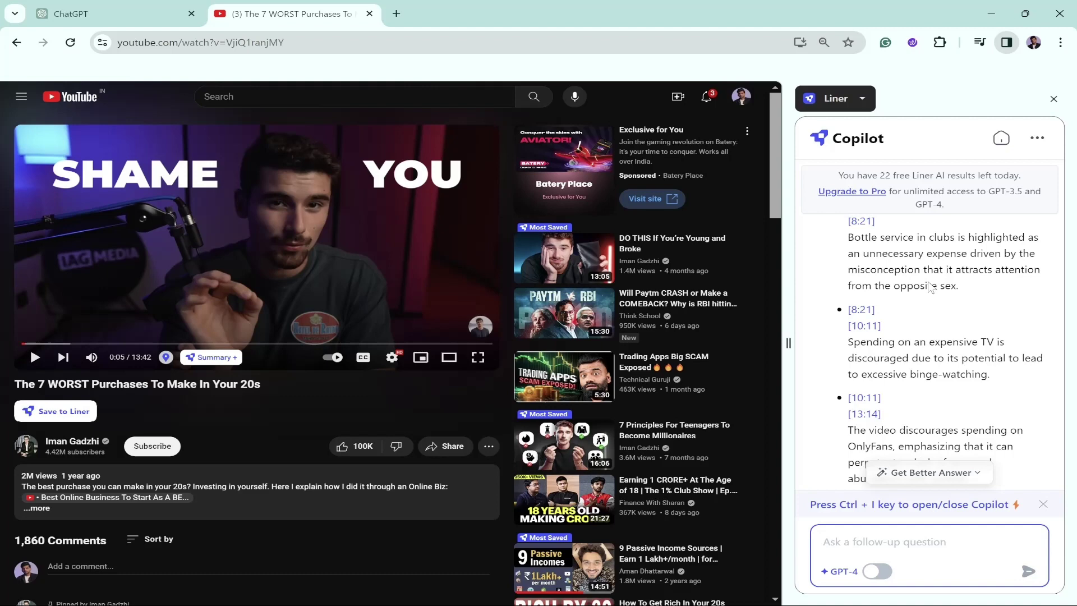
scroll(957, 302, "down", 4)
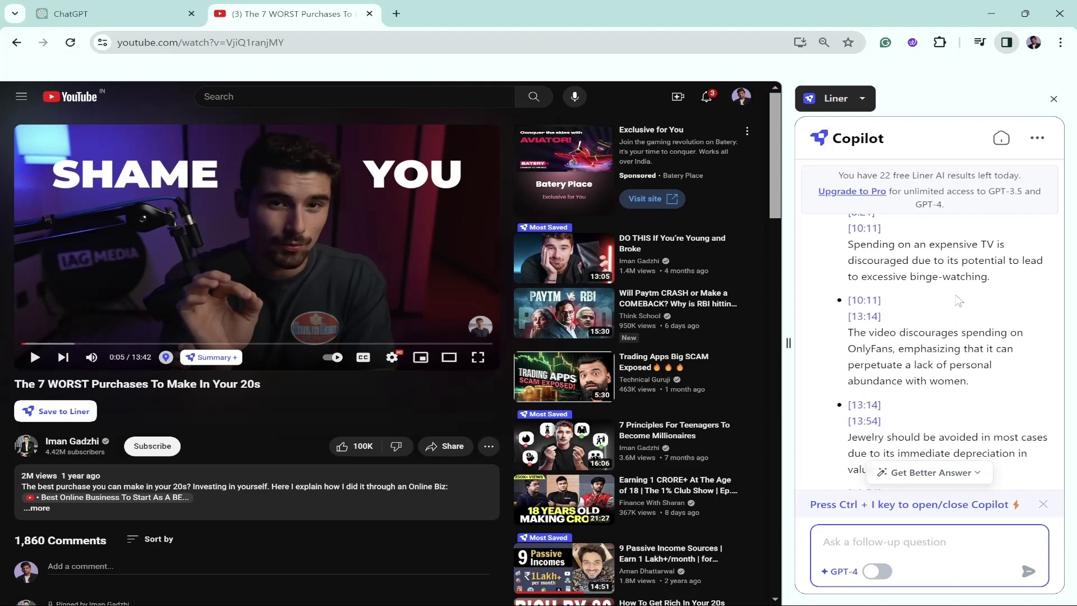
scroll(957, 301, "down", 3)
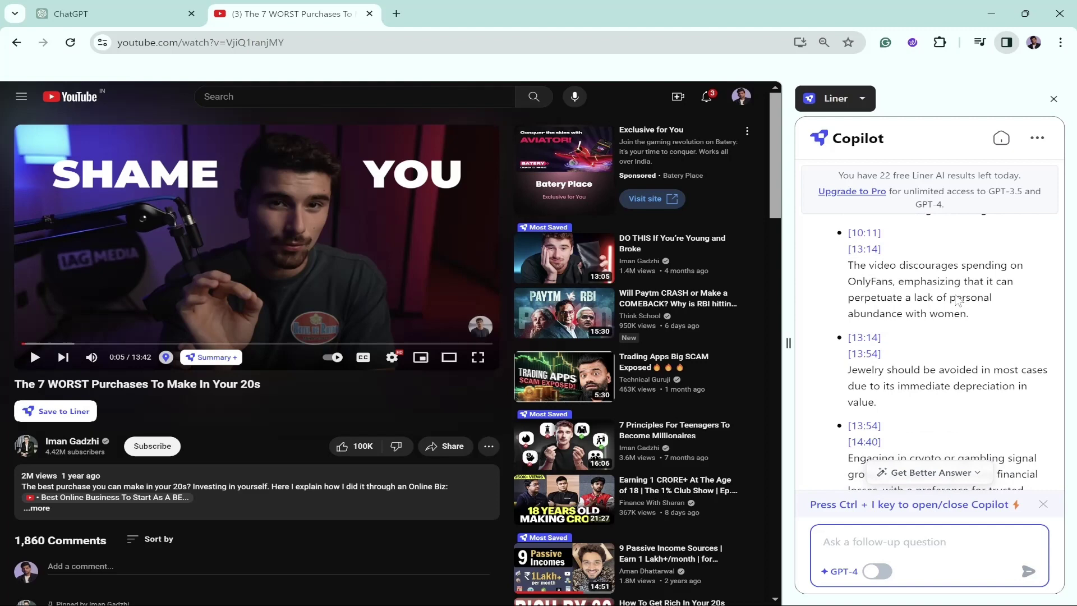
scroll(958, 301, "down", 4)
scroll(958, 301, "down", 8)
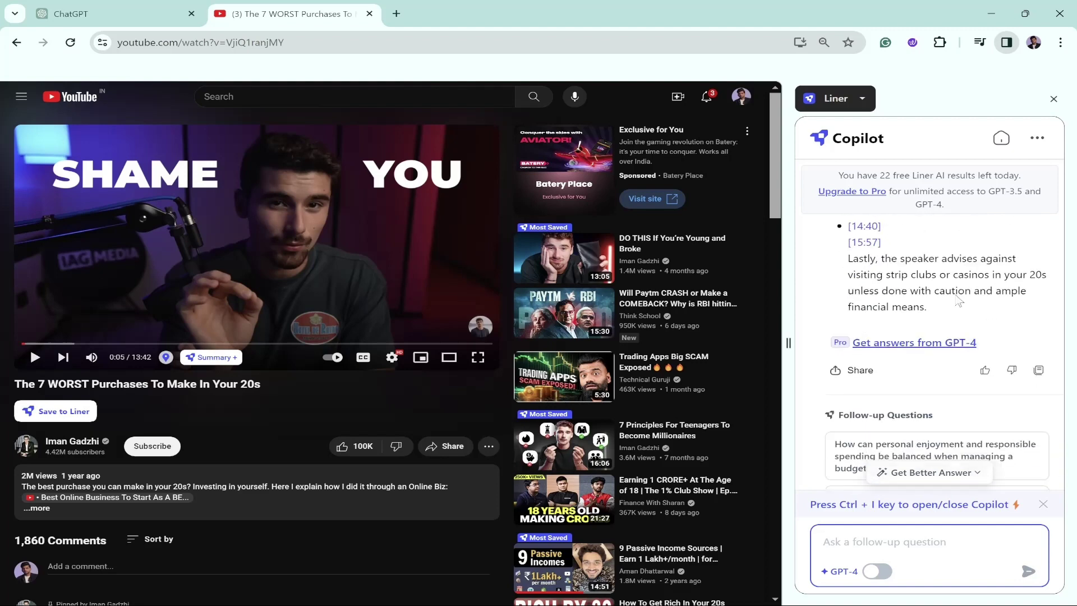
scroll(958, 301, "up", 14)
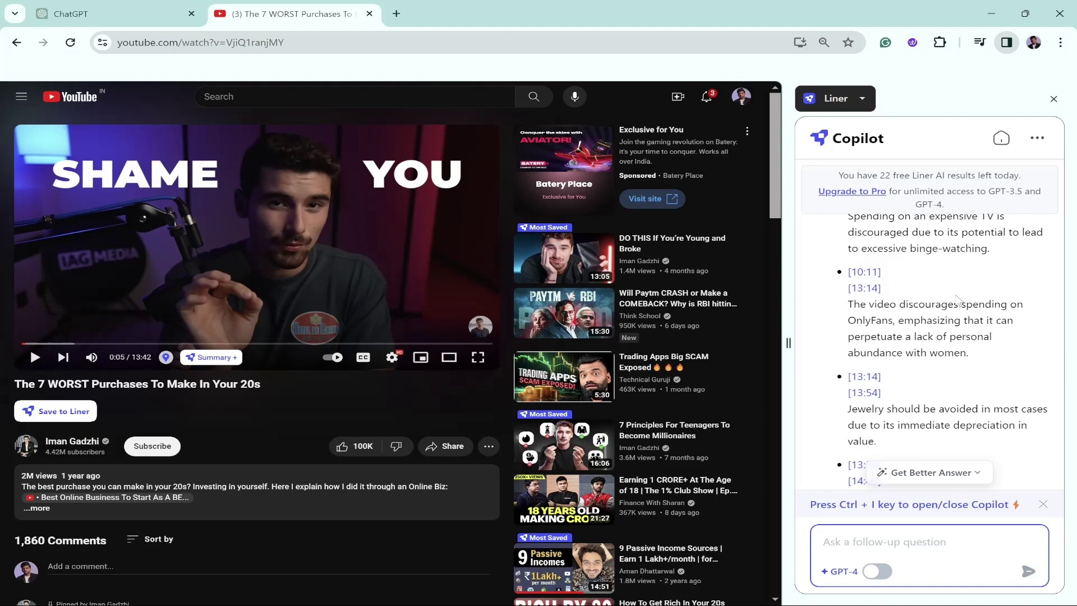
scroll(958, 301, "down", 6)
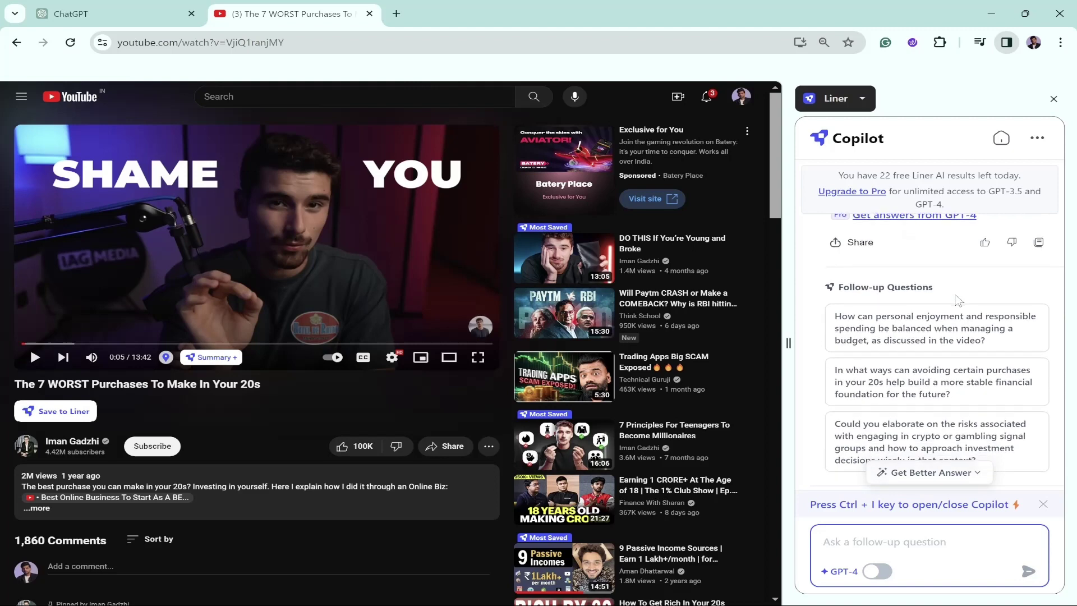